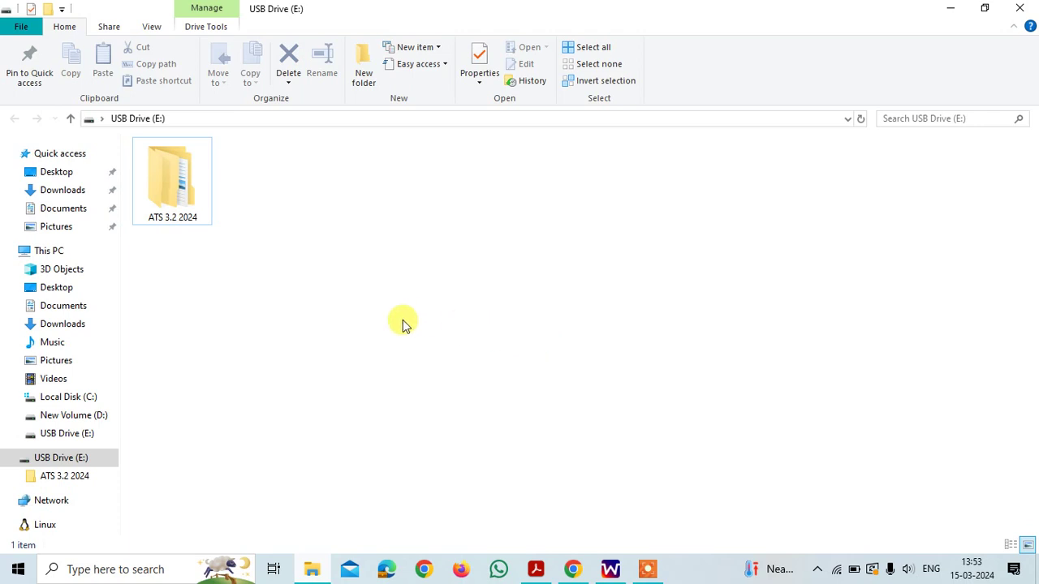
- On the USB drive, open ATS 3.2 2024 and then its Inverse Slope Setup folder
{"action": "left_click", "coordinate": [192, 218]}
{"action": "double_click", "coordinate": [191, 217]}
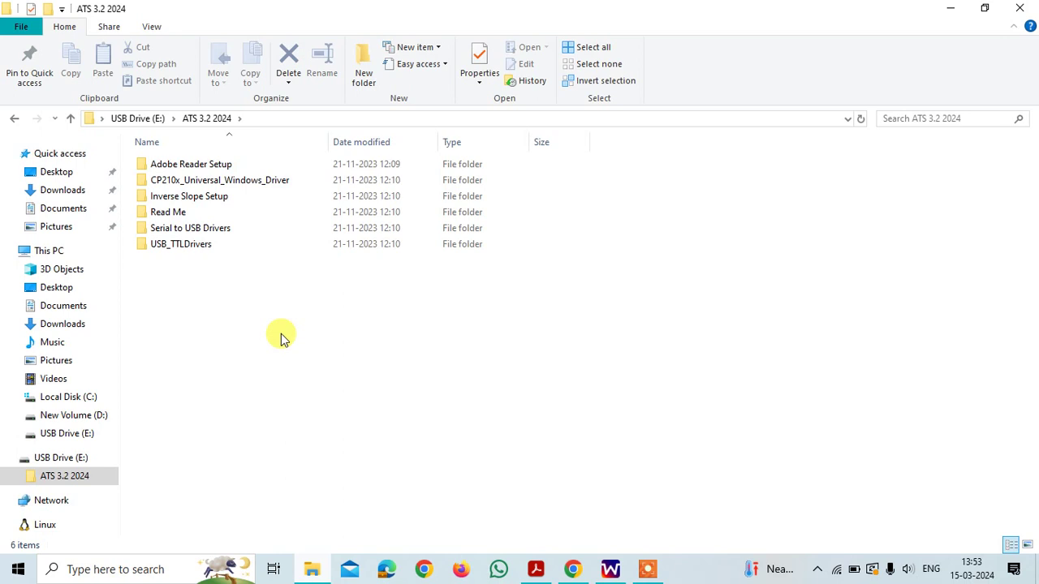
{"action": "double_click", "coordinate": [214, 200]}
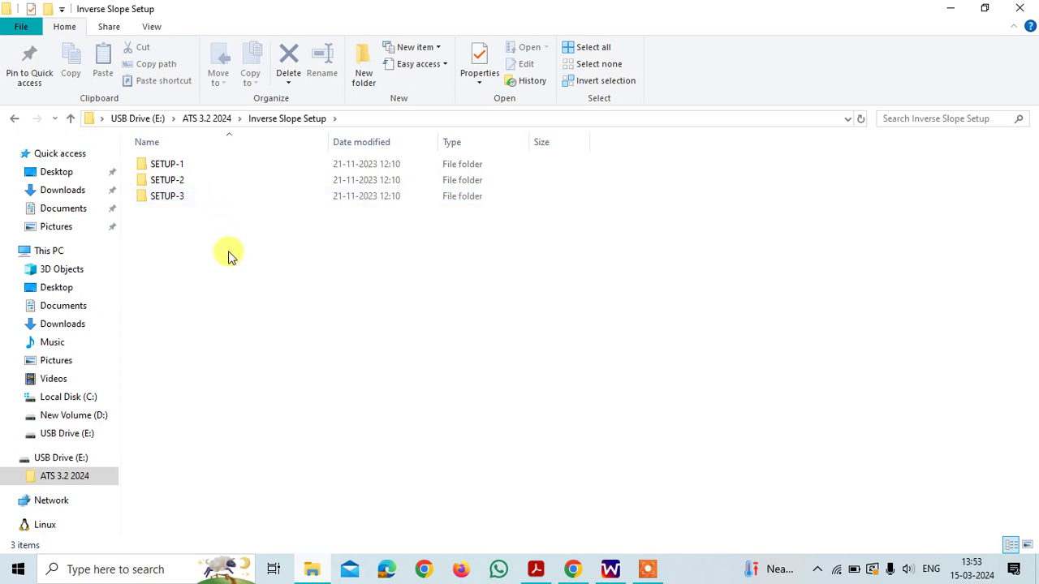
- Look inside the SETUP-1, SETUP-2 and SETUP-3 folders in turn, returning to Inverse Slope Setup
{"action": "left_click", "coordinate": [178, 169]}
{"action": "double_click", "coordinate": [178, 172]}
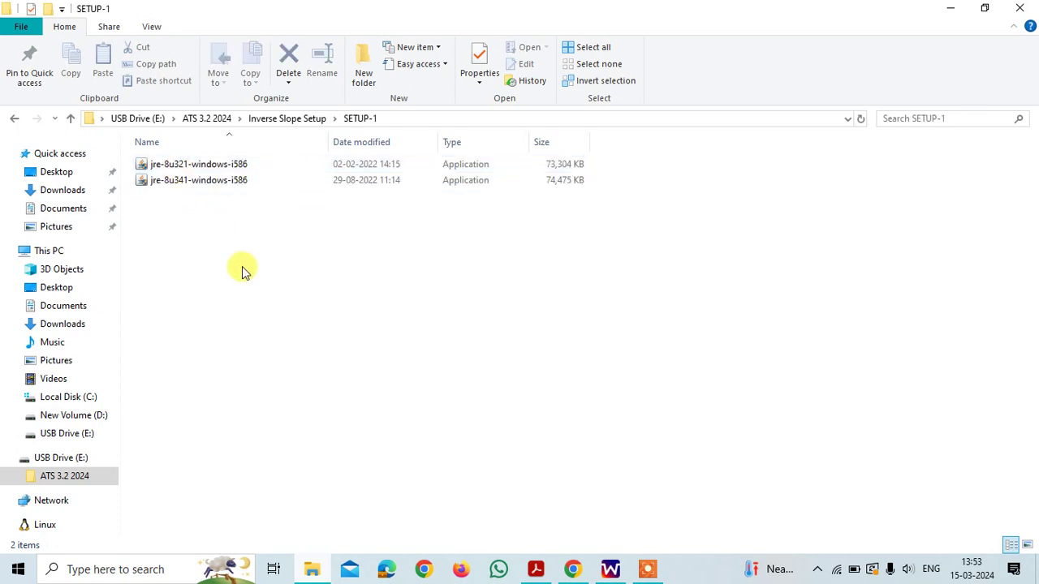
{"action": "key", "text": "BackSpace"}
{"action": "key", "text": "Down"}
{"action": "key", "text": "Return"}
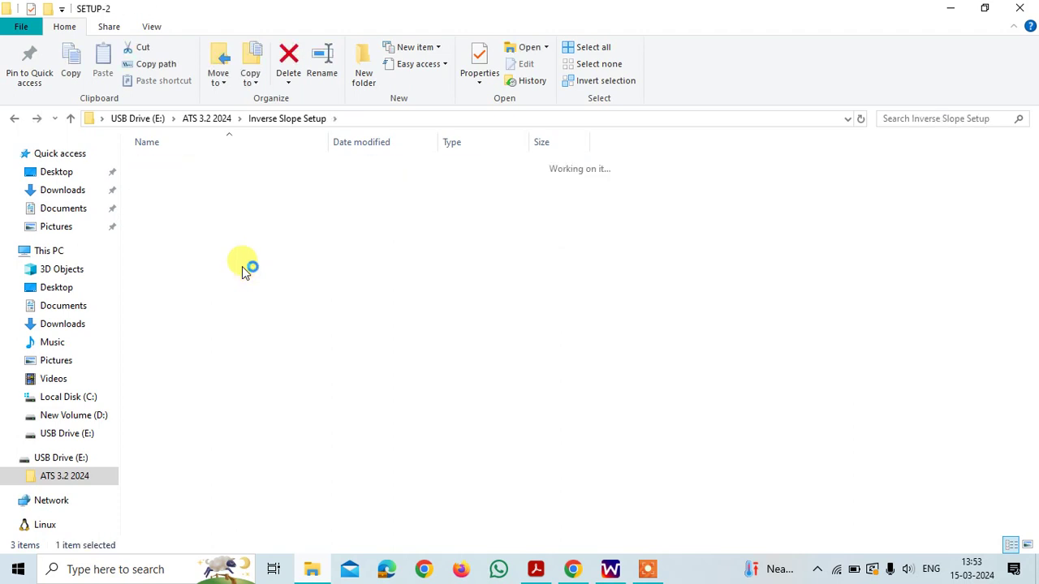
{"action": "key", "text": "BackSpace"}
{"action": "key", "text": "Down"}
{"action": "key", "text": "Return"}
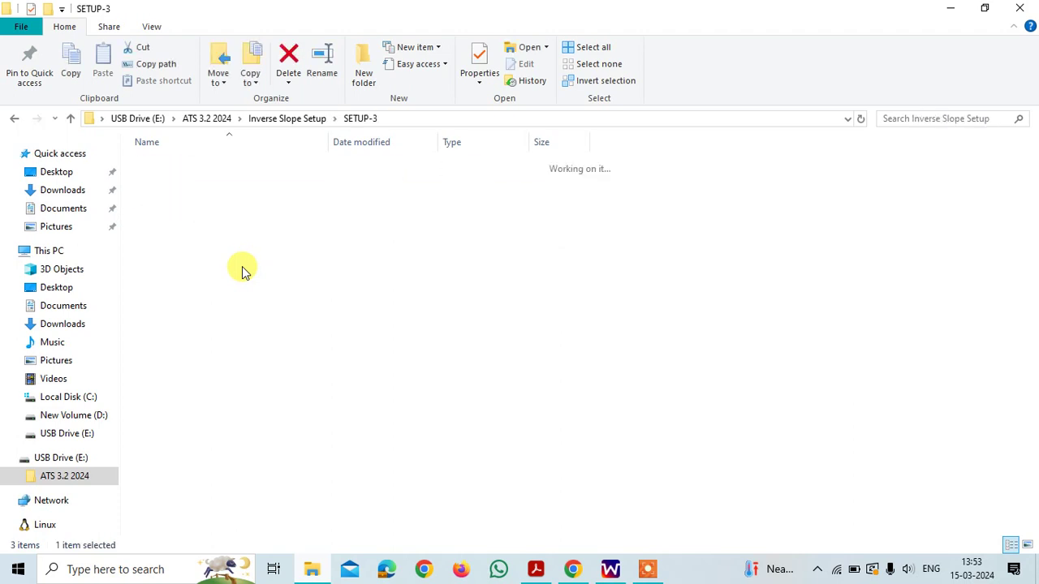
{"action": "key", "text": "BackSpace"}
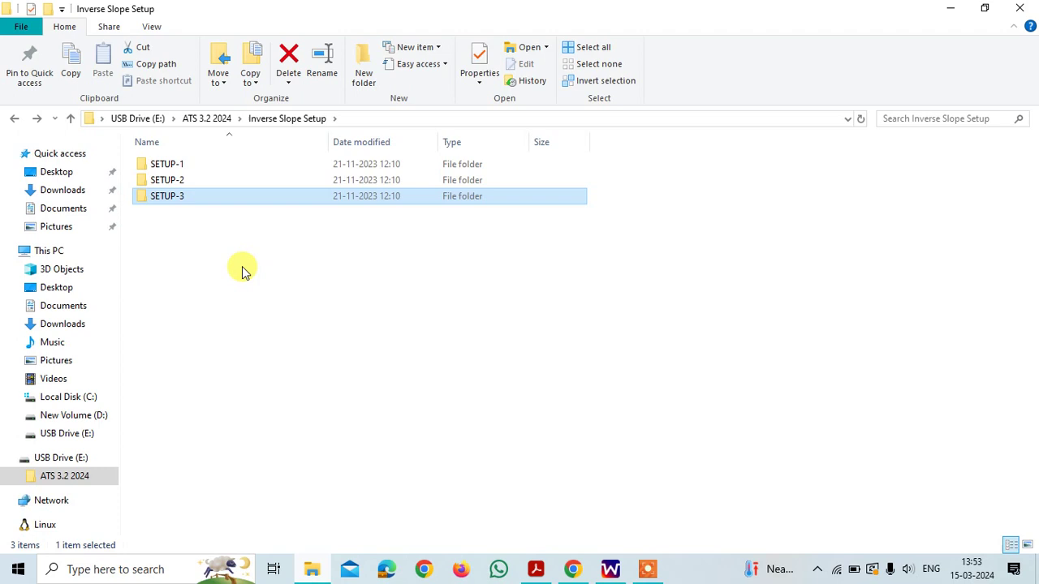
- Reopen SETUP-1 and pick the jre-8u321-windows-i586 installer over jre-8u341
{"action": "key", "text": "Up"}
{"action": "key", "text": "Up"}
{"action": "key", "text": "Return"}
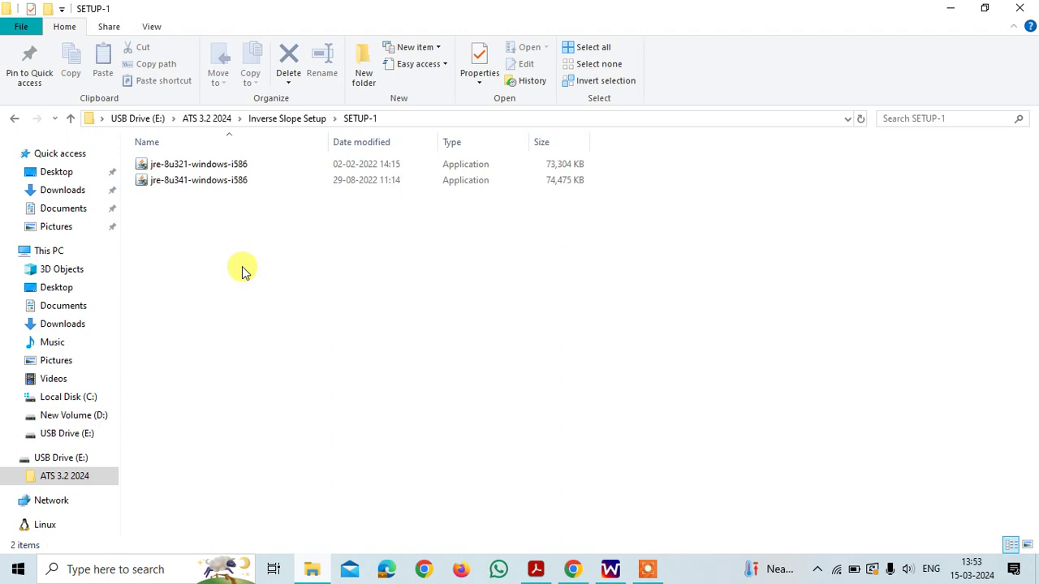
{"action": "key", "text": "Down"}
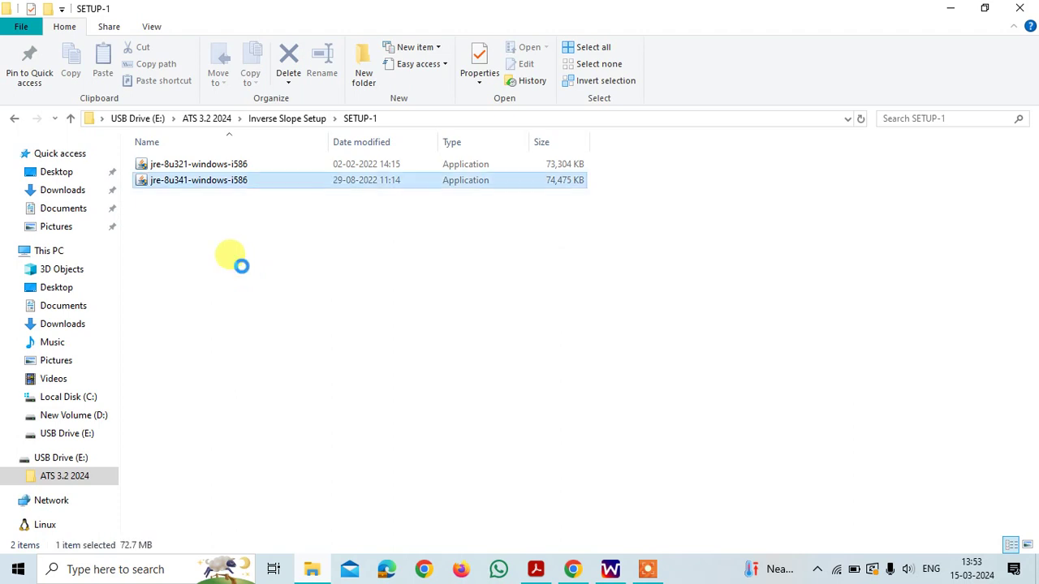
{"action": "key", "text": "Up"}
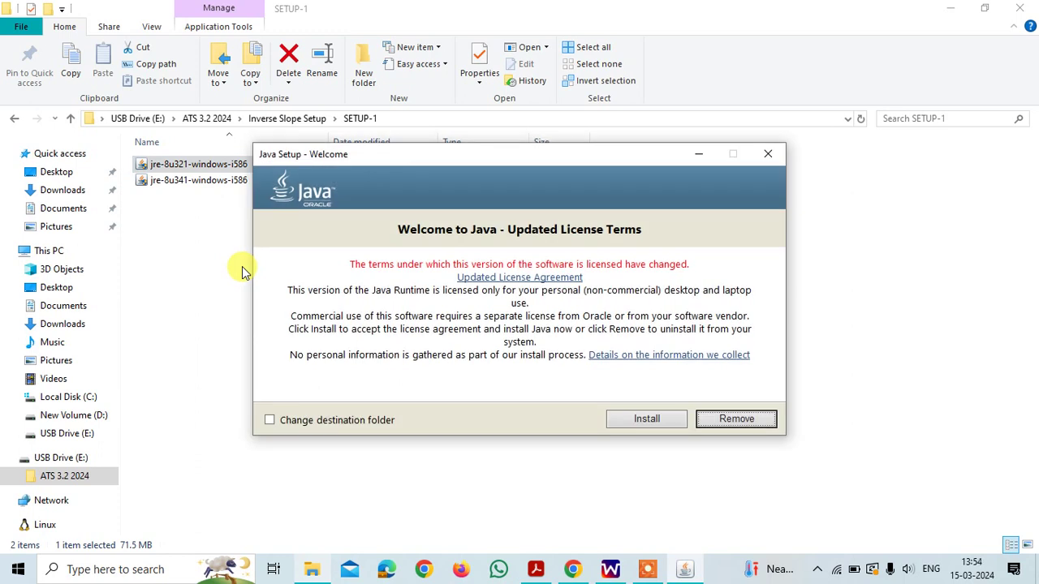
- Accept the licence to install Java, then close the installation-complete window
{"action": "left_click", "coordinate": [666, 421]}
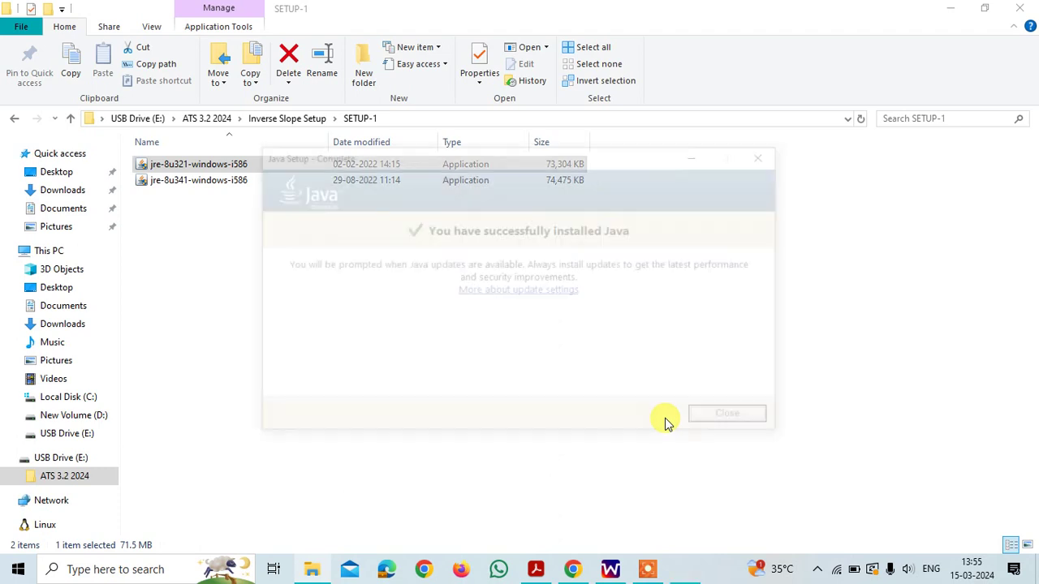
{"action": "left_click", "coordinate": [729, 417]}
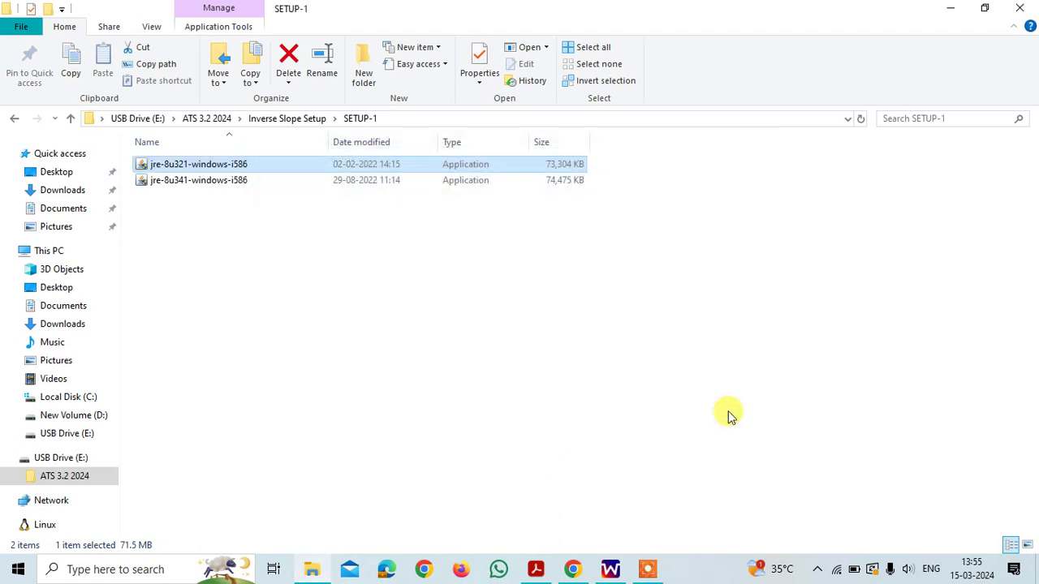
{"action": "key", "text": "super"}
{"action": "type", "text": "control"}
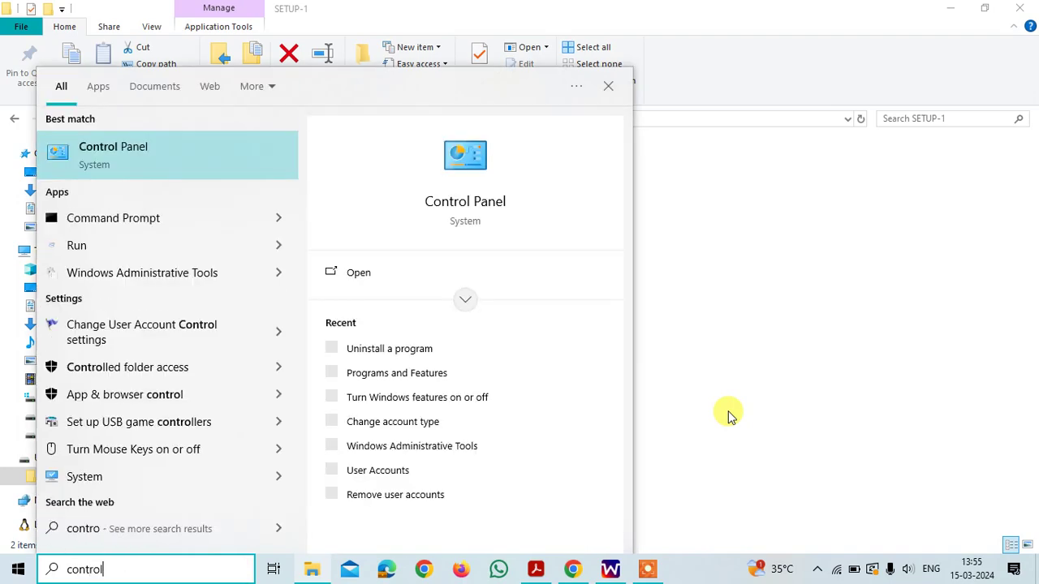
{"action": "key", "text": "Return"}
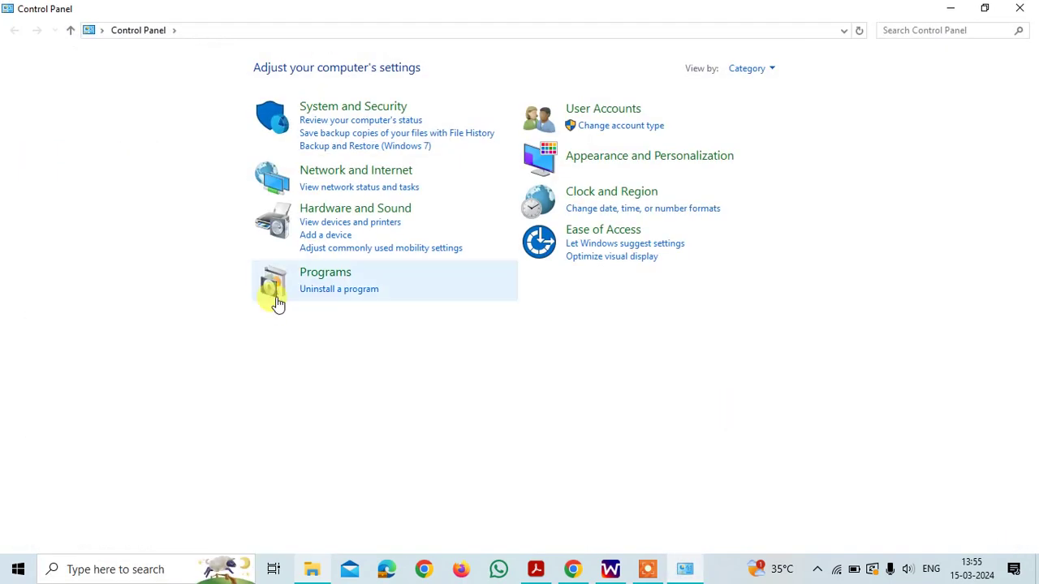
{"action": "left_click", "coordinate": [313, 280]}
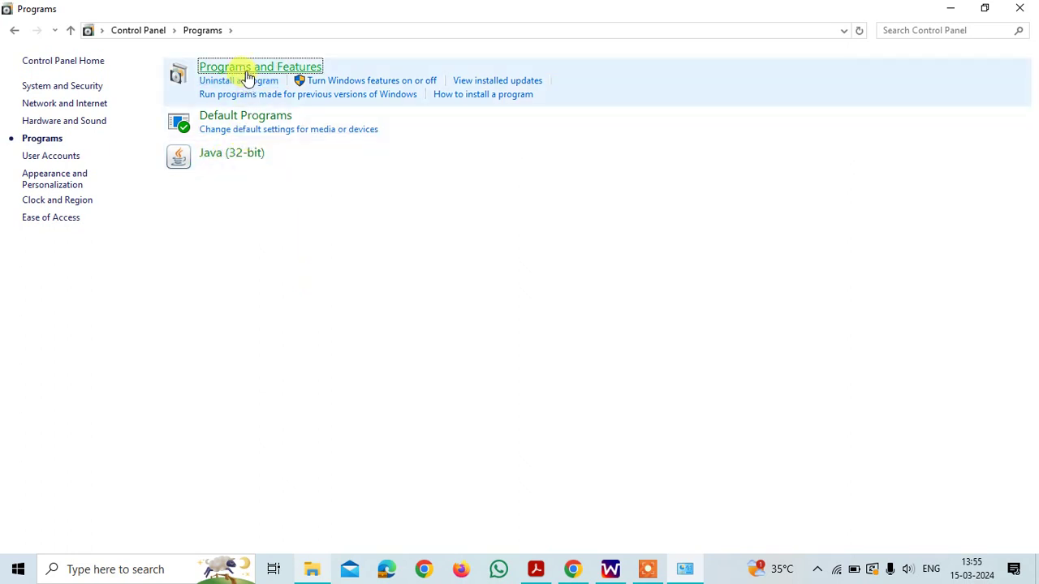
{"action": "left_click", "coordinate": [246, 71]}
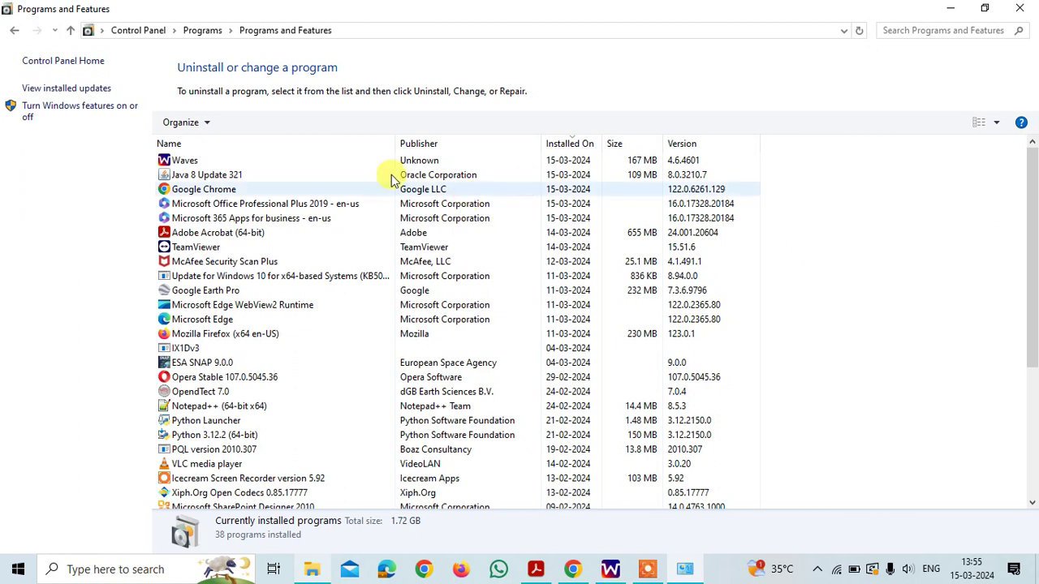
{"action": "left_click", "coordinate": [311, 175]}
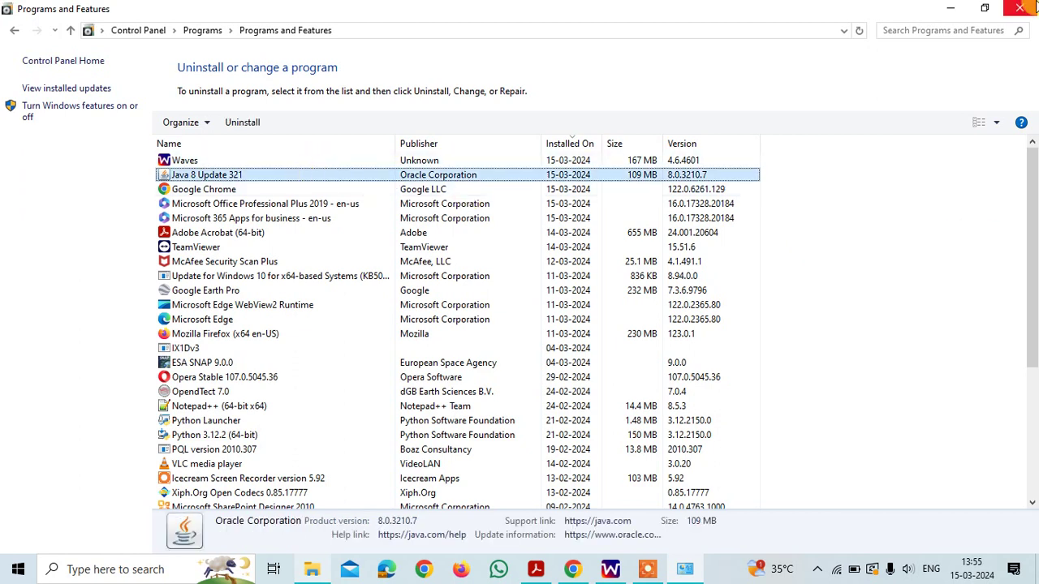
{"action": "left_click", "coordinate": [1019, 8]}
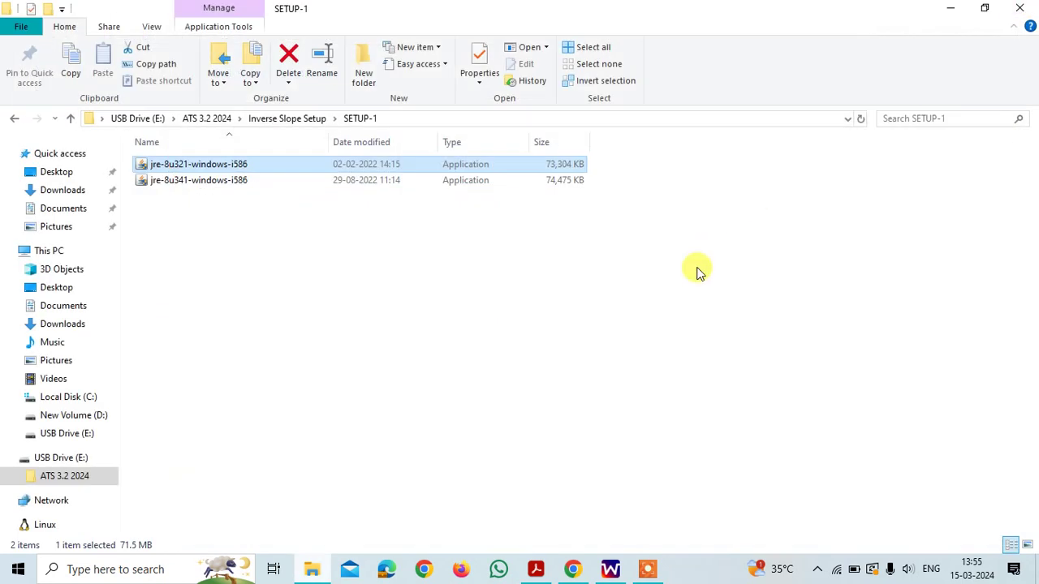
- Go back up, open SETUP-2 and select the 'read me for Setup2' PDF
{"action": "key", "text": "BackSpace"}
{"action": "key", "text": "Down"}
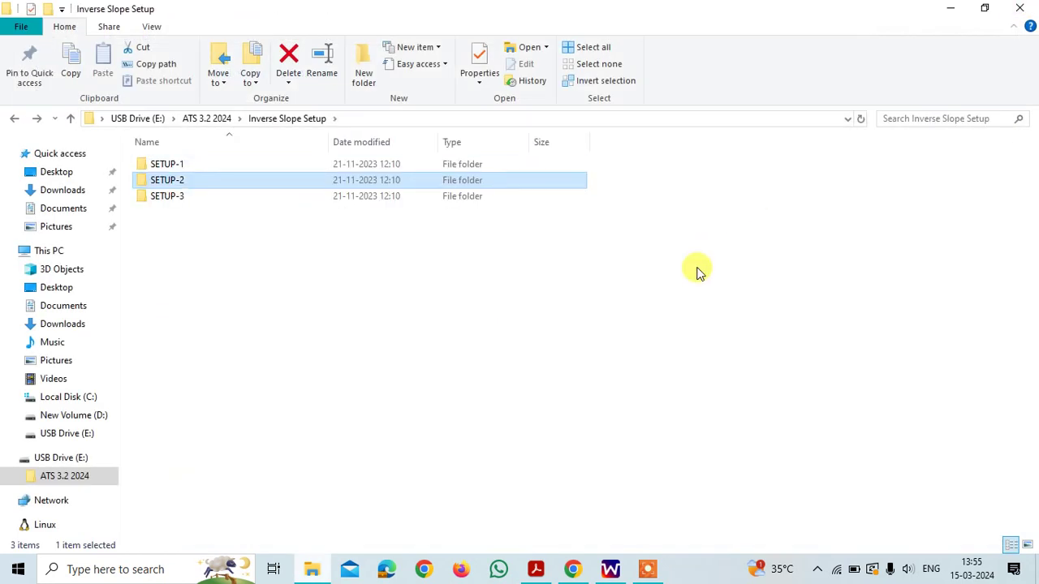
{"action": "key", "text": "Return"}
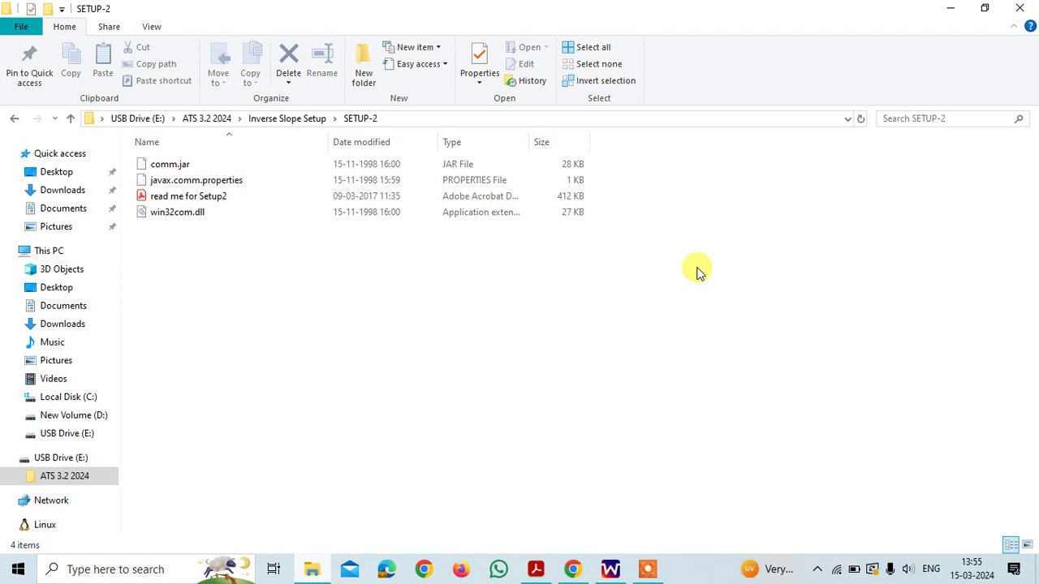
{"action": "left_click", "coordinate": [173, 202]}
- Open 'read me for Setup2', scroll to step 2, highlight item a)'s comm path, then return to Explorer
{"action": "double_click", "coordinate": [173, 202]}
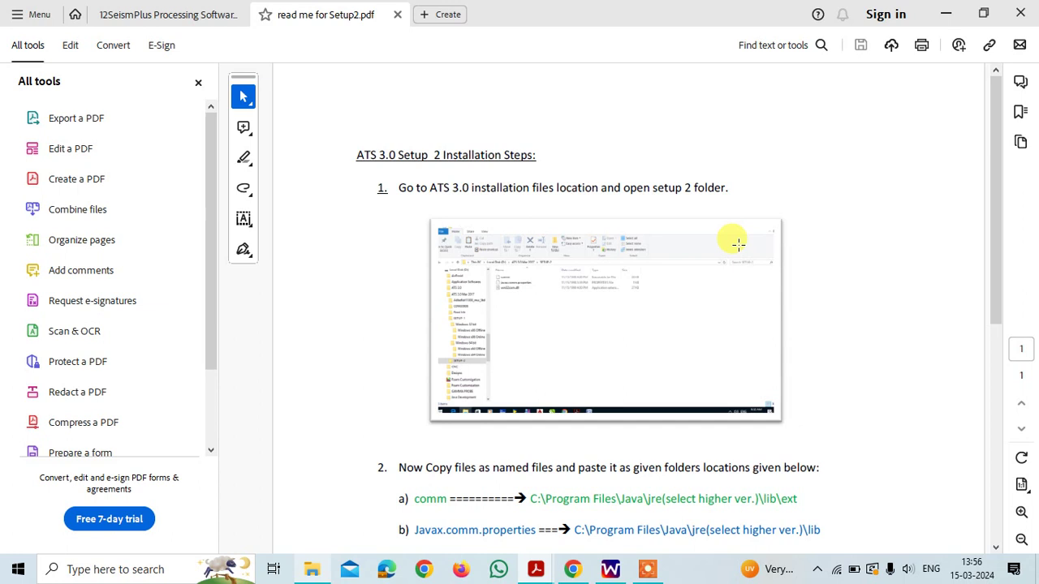
{"action": "scroll", "coordinate": [737, 243], "scroll_direction": "down", "scroll_amount": 2}
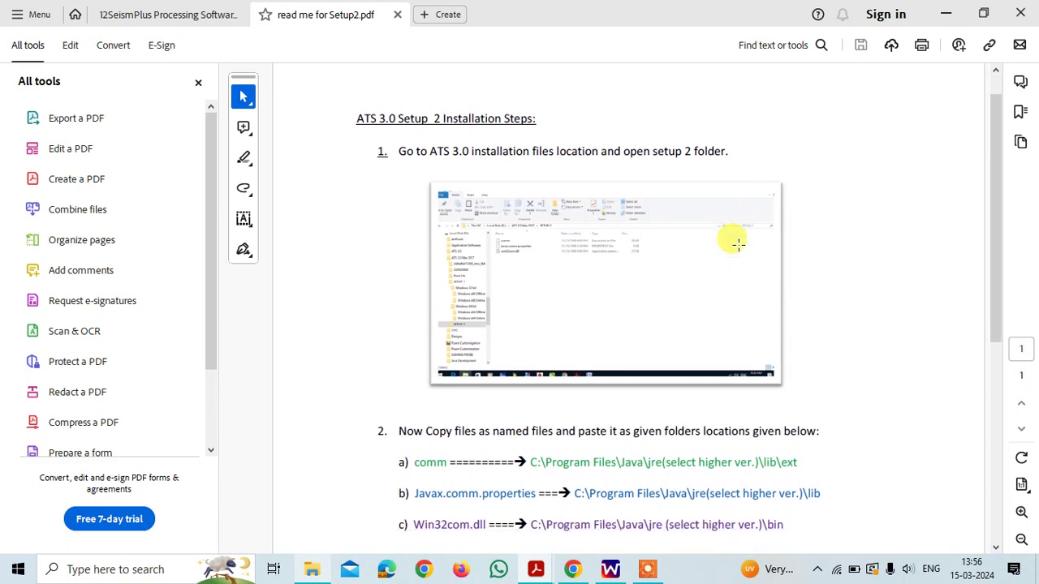
{"action": "scroll", "coordinate": [737, 243], "scroll_direction": "down", "scroll_amount": 3}
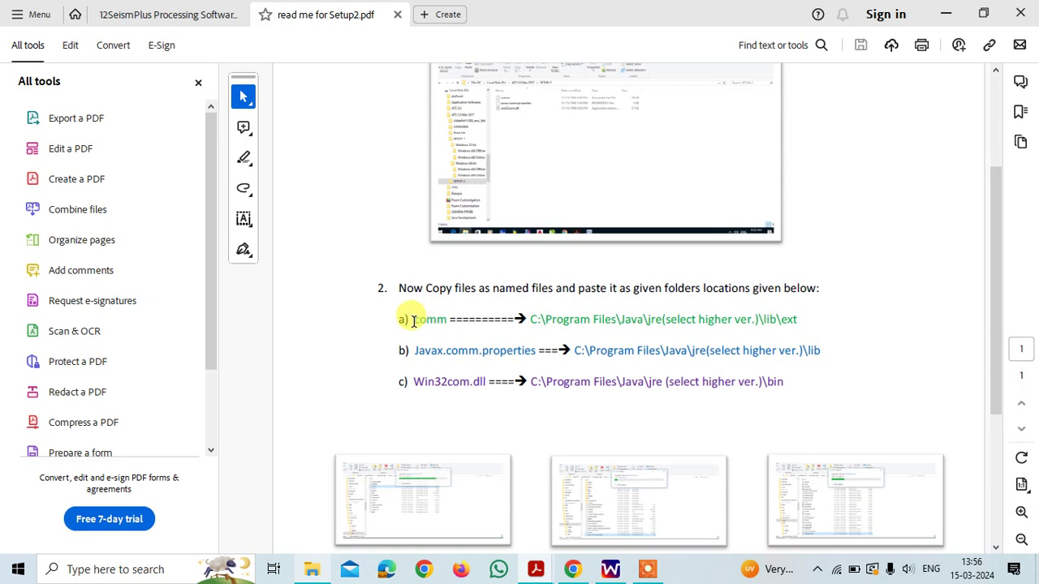
{"action": "left_click_drag", "start_coordinate": [412, 319], "coordinate": [800, 319]}
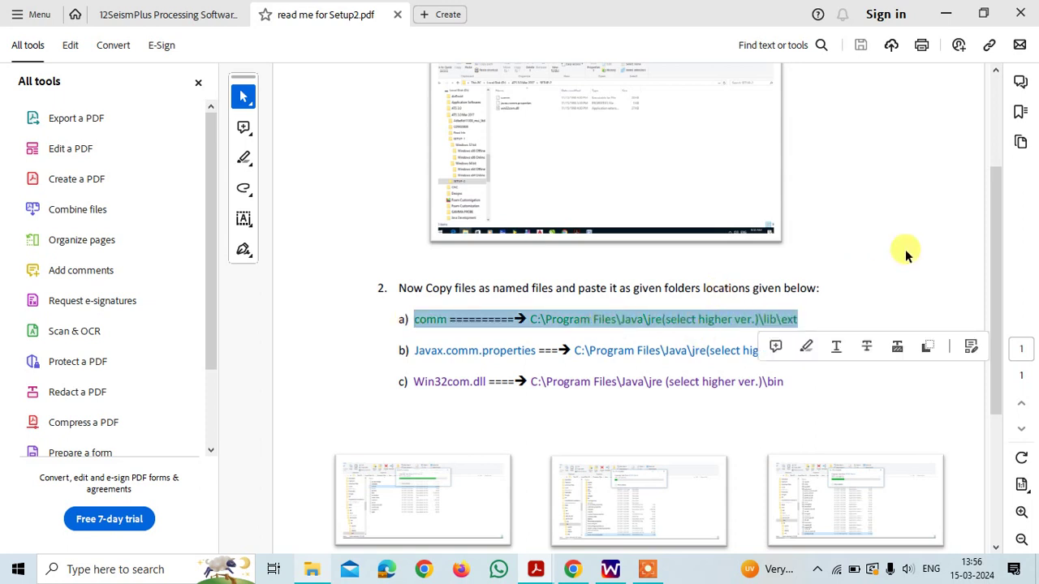
{"action": "key", "text": "alt+Tab"}
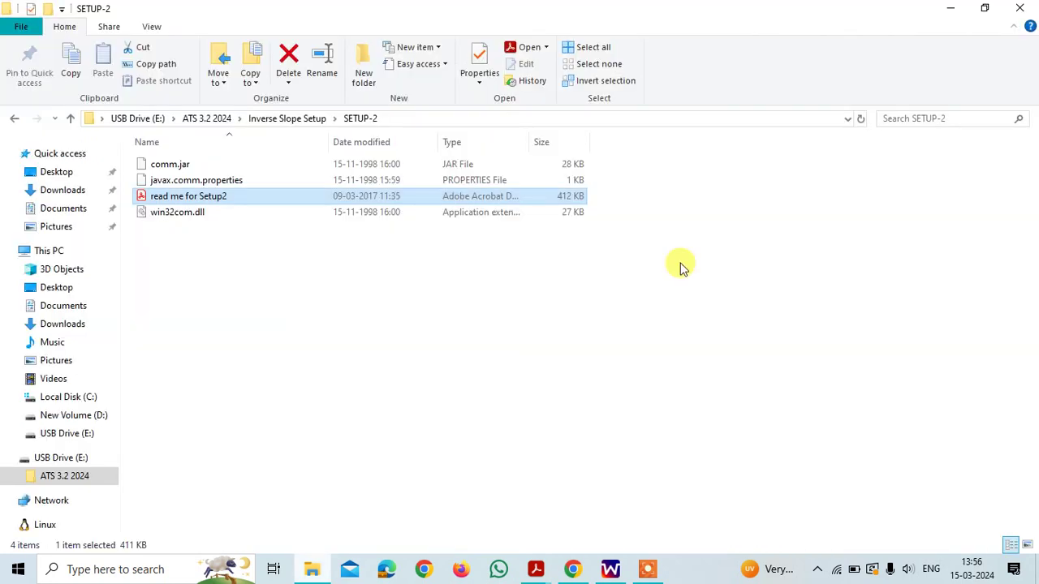
- Copy comm.jar from the SETUP-2 folder
{"action": "double_click", "coordinate": [170, 164]}
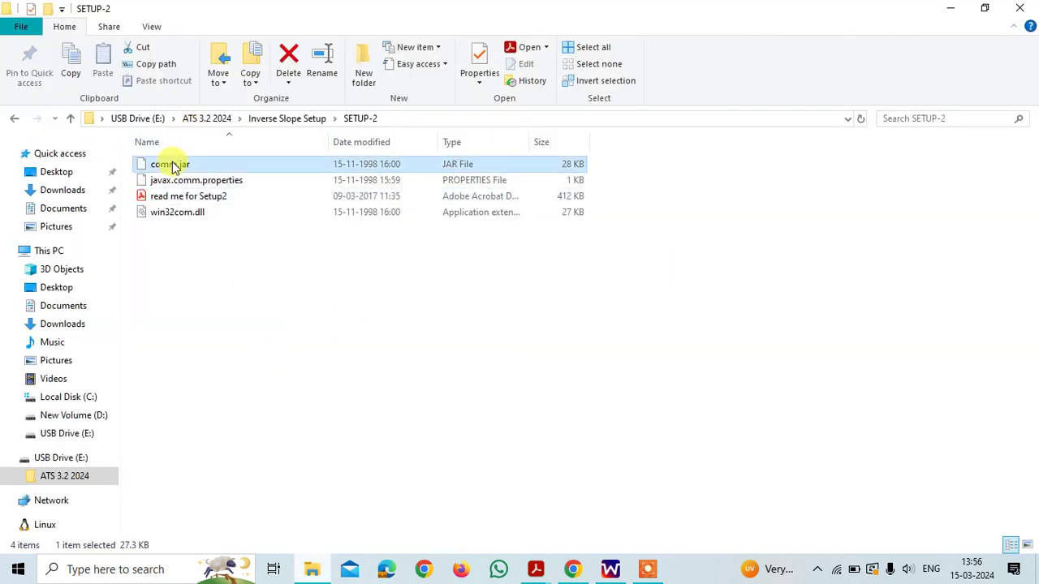
{"action": "right_click", "coordinate": [170, 163]}
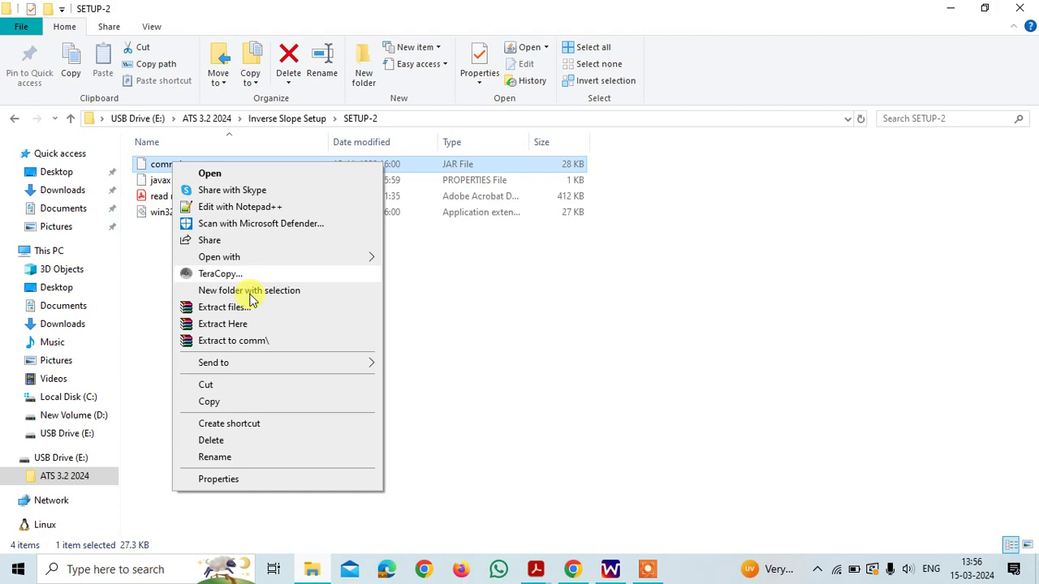
{"action": "left_click", "coordinate": [209, 402]}
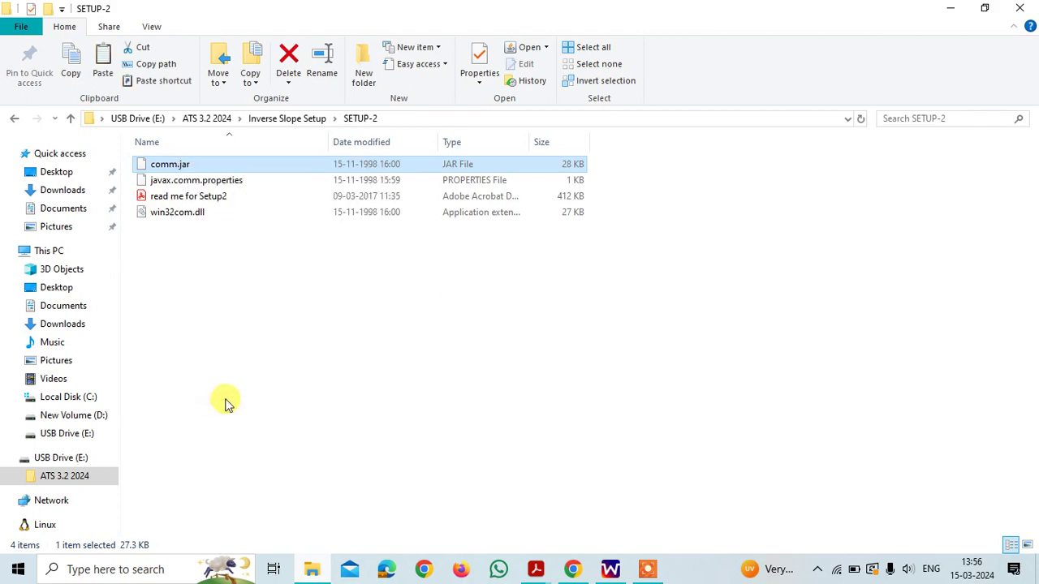
- Open a second Explorer window on Local Disk (C:) and bring it to the front
{"action": "key", "text": "super+e"}
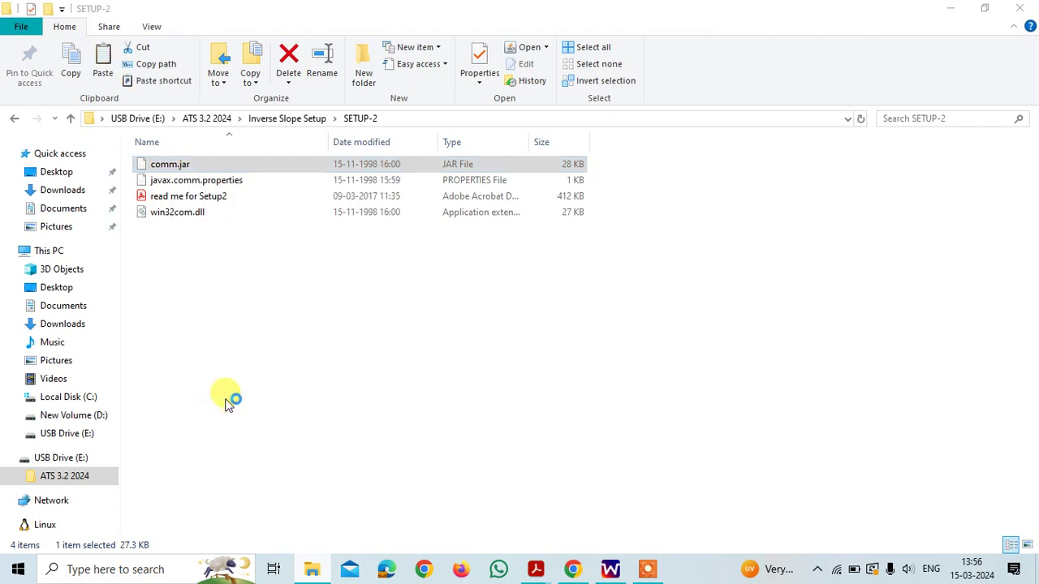
{"action": "left_click", "coordinate": [90, 396]}
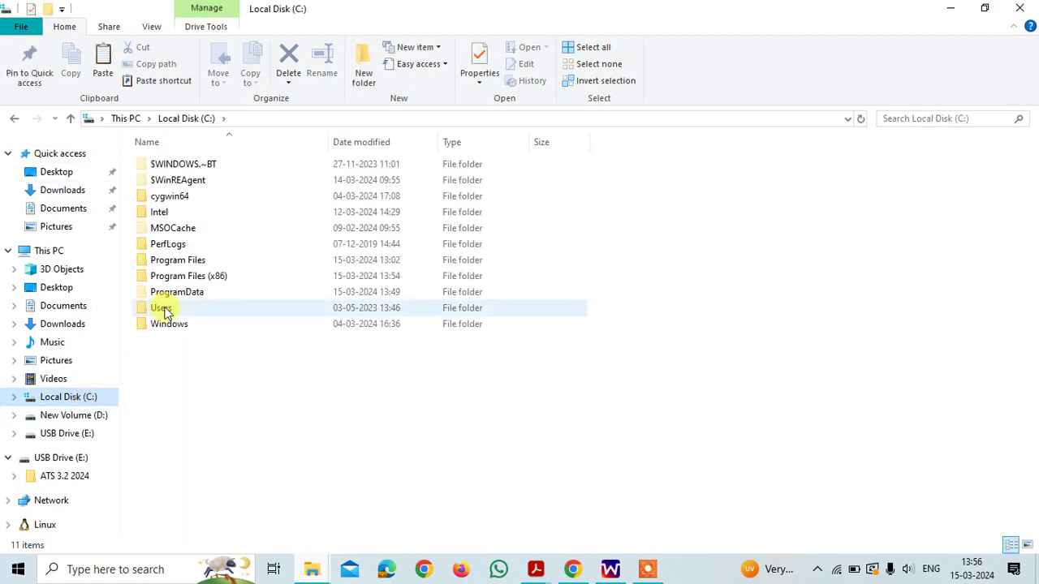
{"action": "key", "text": "alt+Tab"}
{"action": "key", "text": "alt+Tab"}
{"action": "key", "text": "Tab"}
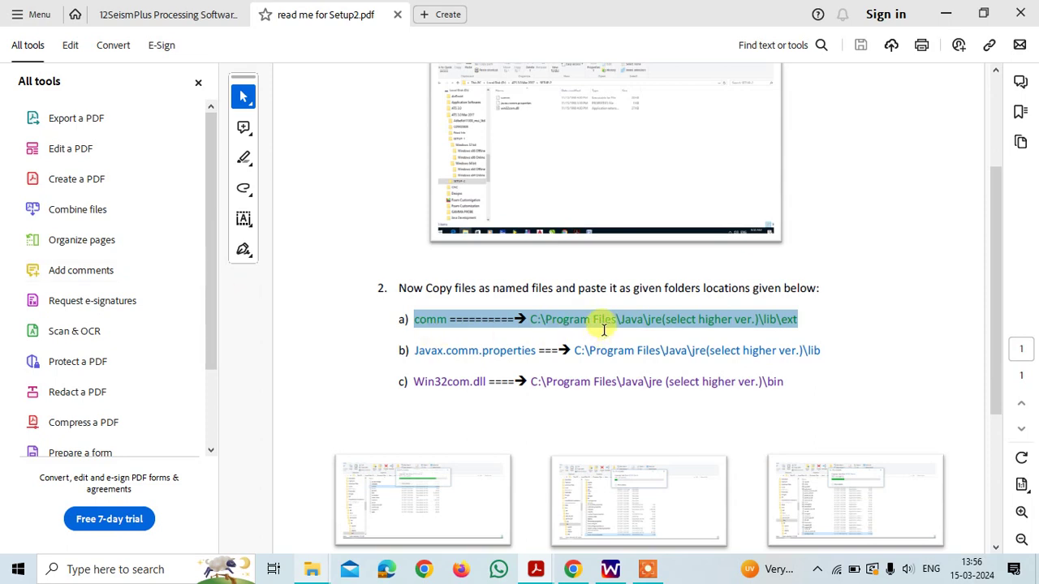
{"action": "key", "text": "alt+Tab"}
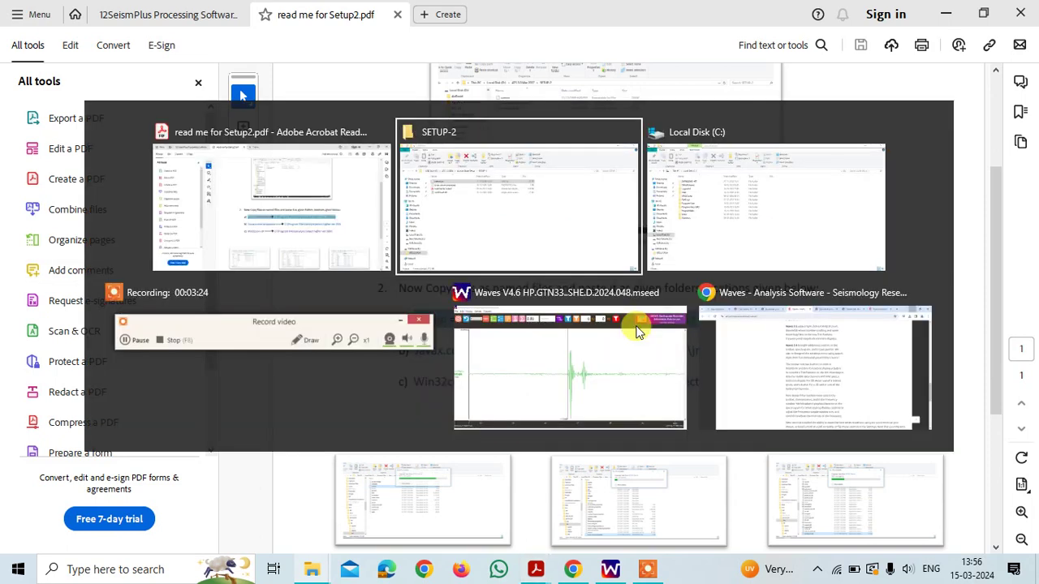
{"action": "key", "text": "alt+Tab"}
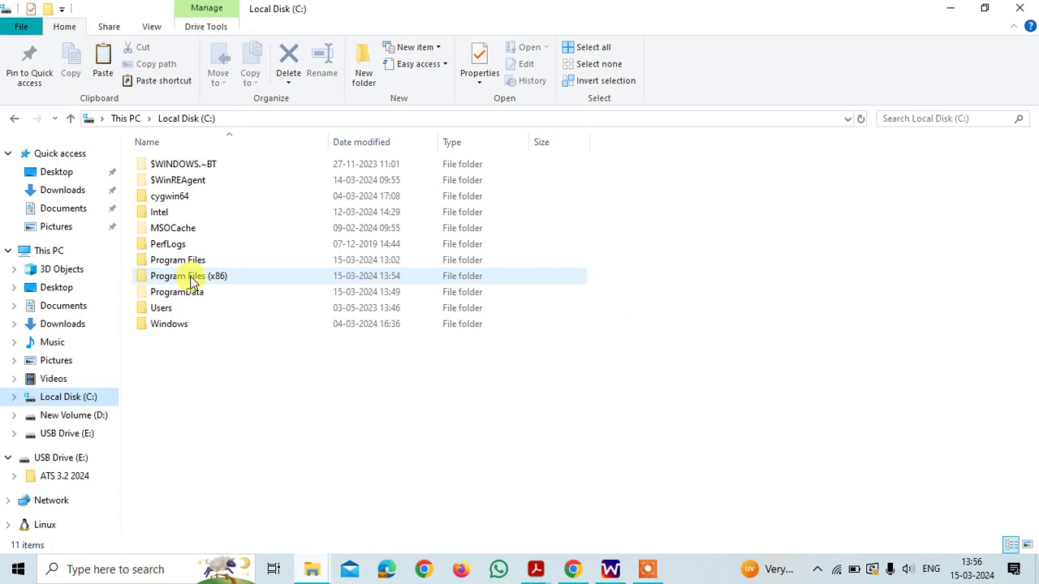
- Look for the Java folder in Program Files, then return to Local Disk (C:)
{"action": "double_click", "coordinate": [172, 268]}
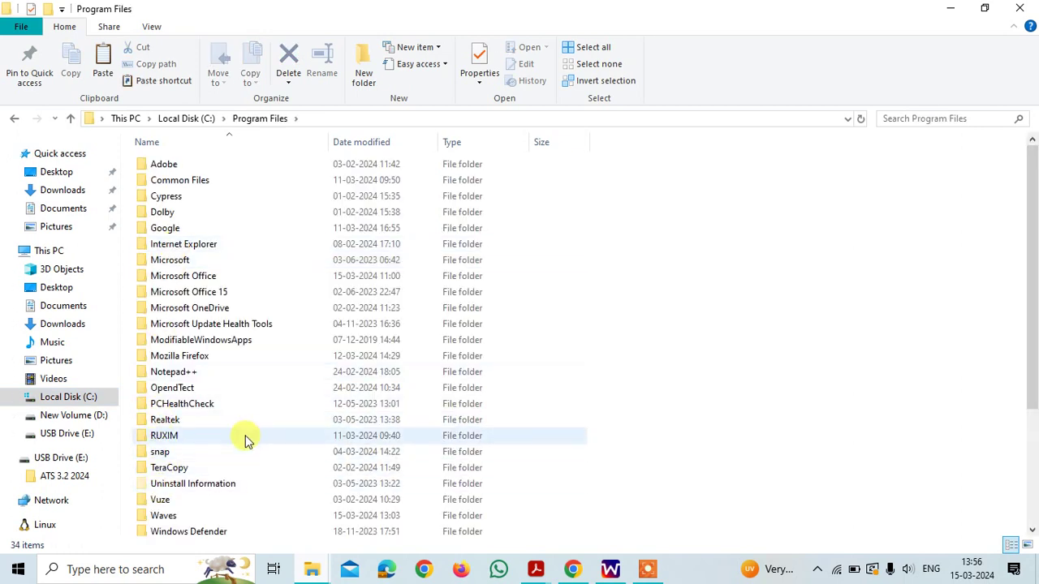
{"action": "key", "text": "c"}
{"action": "key", "text": "m"}
{"action": "key", "text": "o"}
{"action": "key", "text": "w"}
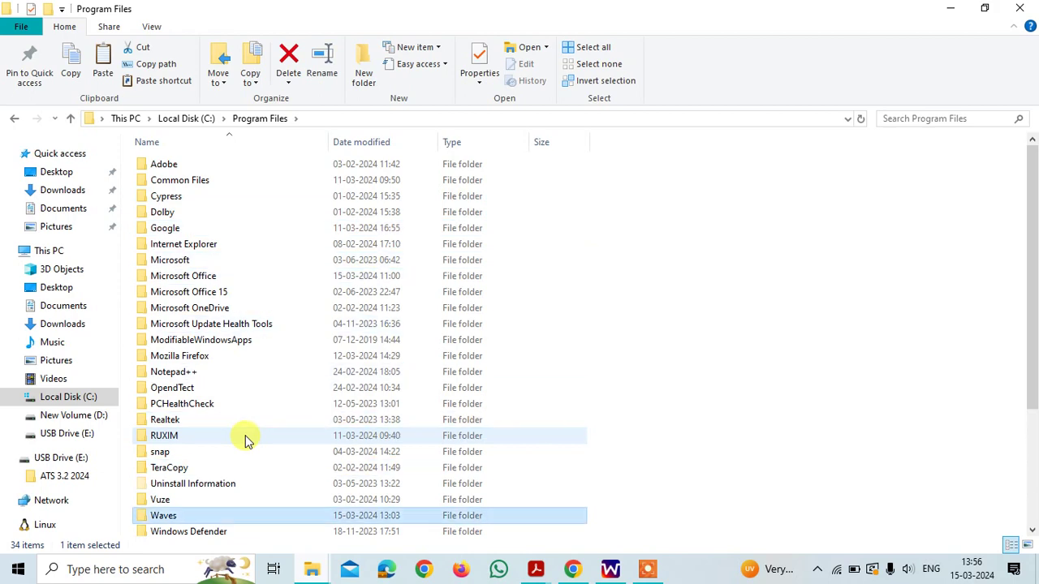
{"action": "key", "text": "End"}
{"action": "key", "text": "Down"}
{"action": "key", "text": "BackSpace"}
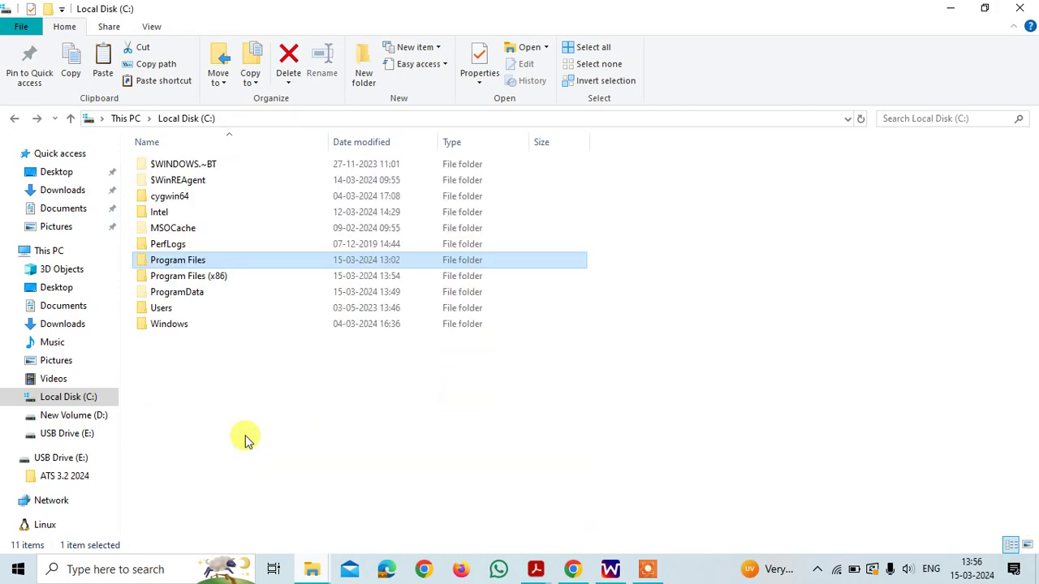
- Open Program Files (x86)\Java\jre1.8.0_321
{"action": "key", "text": "Down"}
{"action": "key", "text": "Return"}
{"action": "key", "text": "c"}
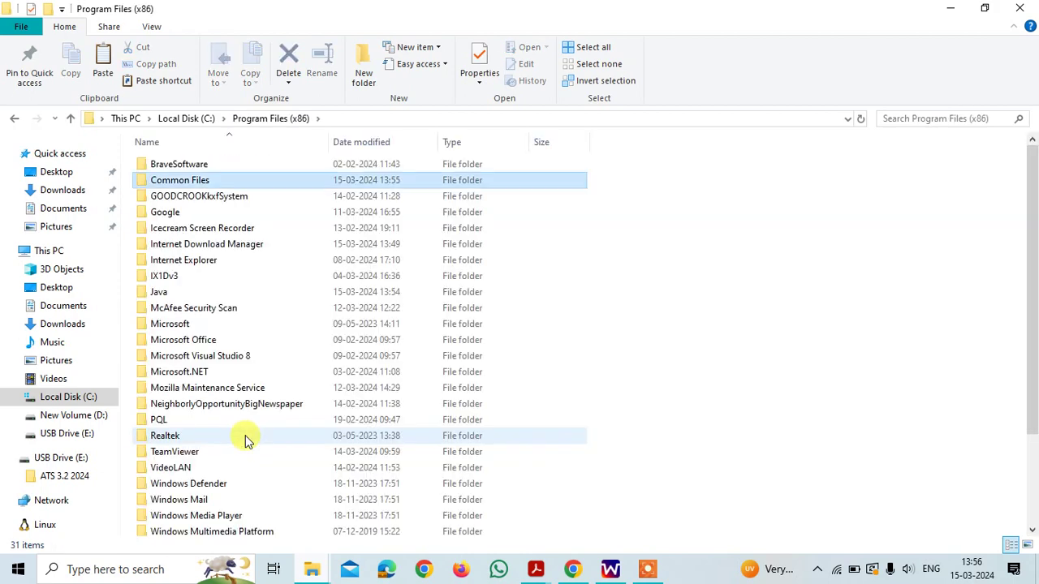
{"action": "key", "text": "g"}
{"action": "key", "text": "i"}
{"action": "key", "text": "i"}
{"action": "key", "text": "i"}
{"action": "key", "text": "i"}
{"action": "key", "text": "j"}
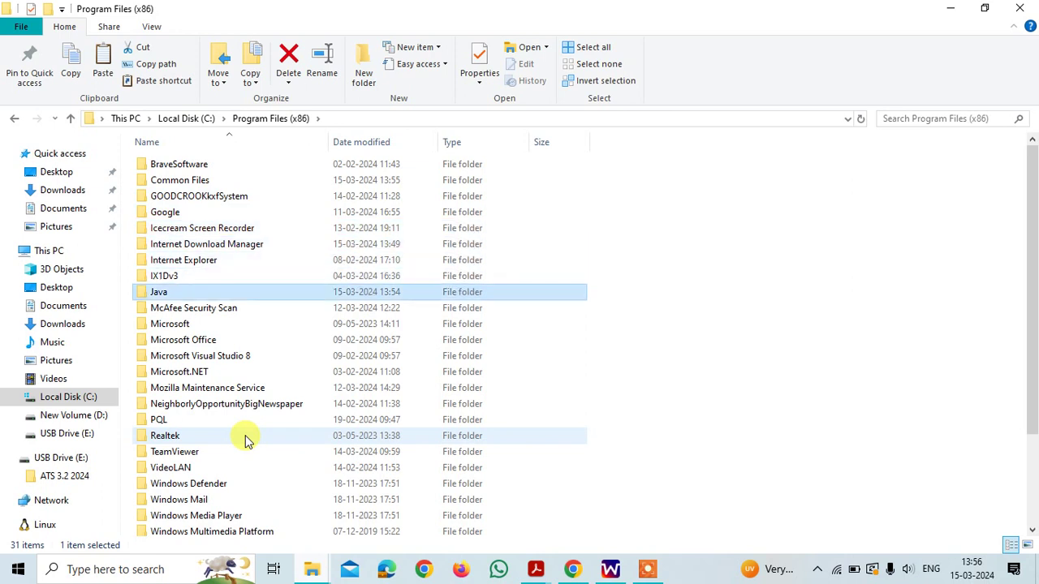
{"action": "key", "text": "Return"}
{"action": "key", "text": "Down"}
{"action": "key", "text": "Return"}
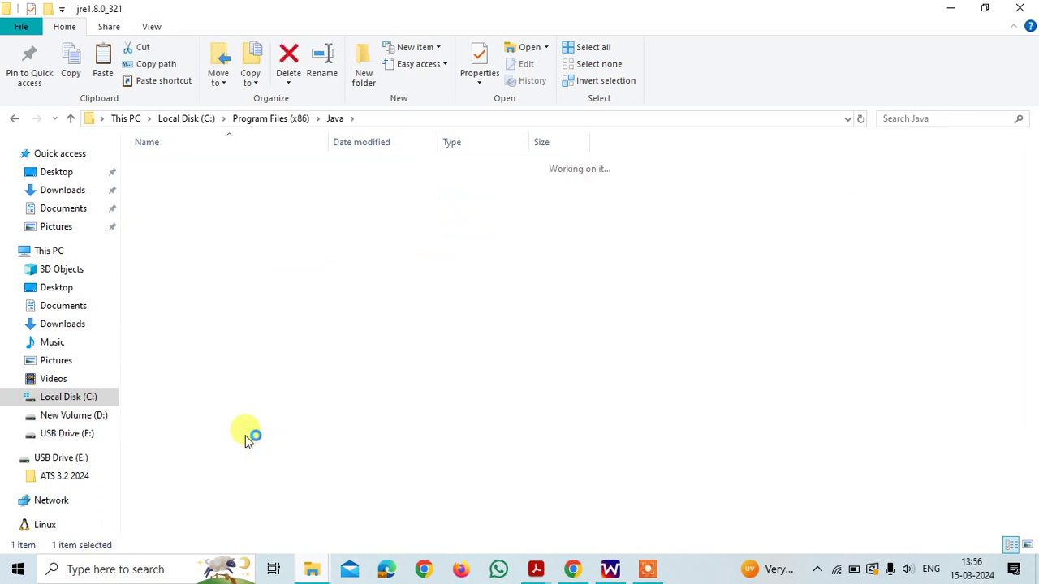
- After checking the setup PDF, open lib\ext and paste comm.jar there via TeraCopy
{"action": "key", "text": "alt+Tab"}
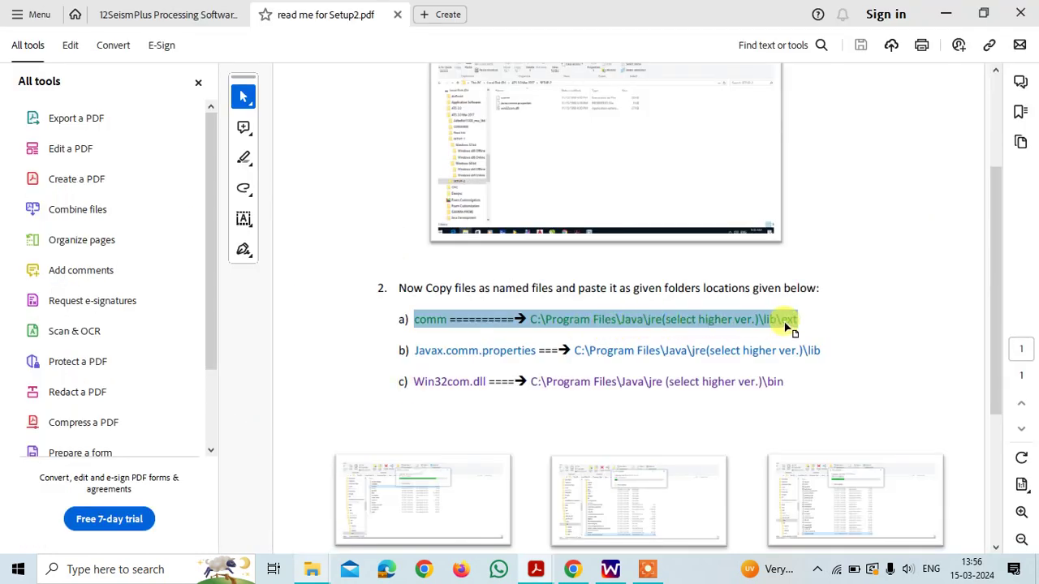
{"action": "key", "text": "alt+Tab"}
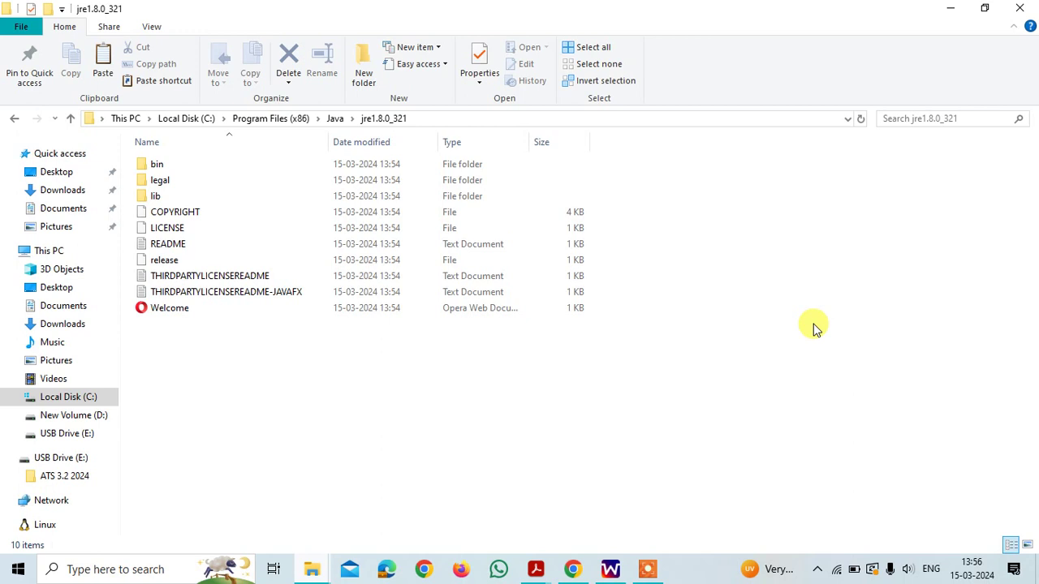
{"action": "key", "text": "l"}
{"action": "key", "text": "i"}
{"action": "key", "text": "Return"}
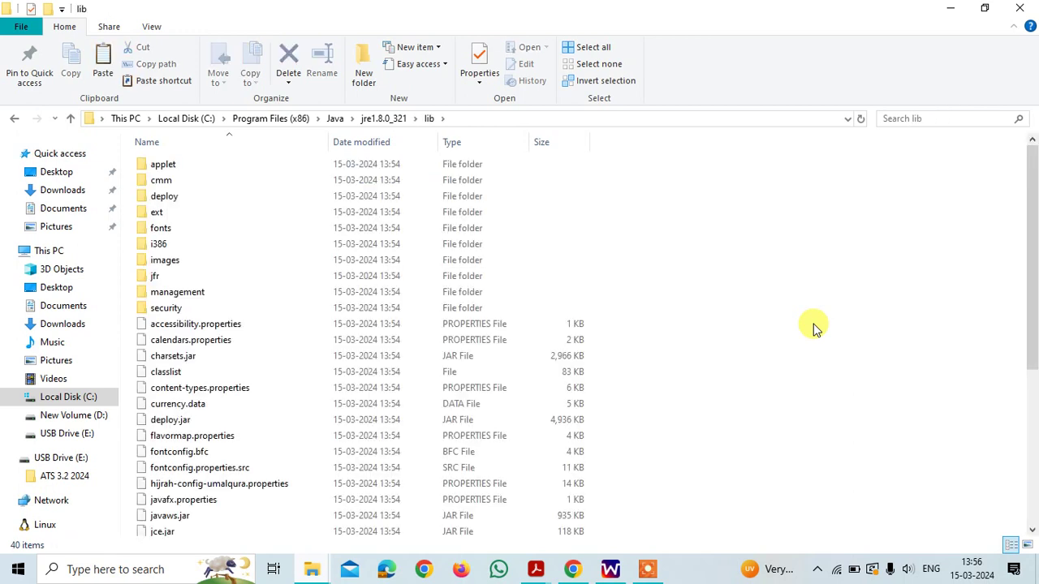
{"action": "key", "text": "d"}
{"action": "key", "text": "Down"}
{"action": "key", "text": "Return"}
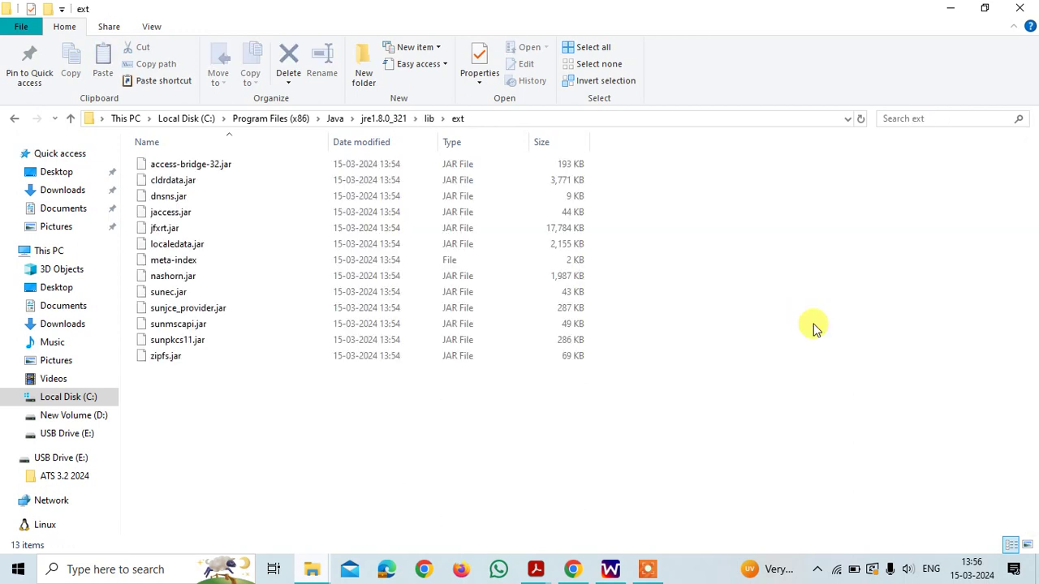
{"action": "right_click", "coordinate": [728, 277]}
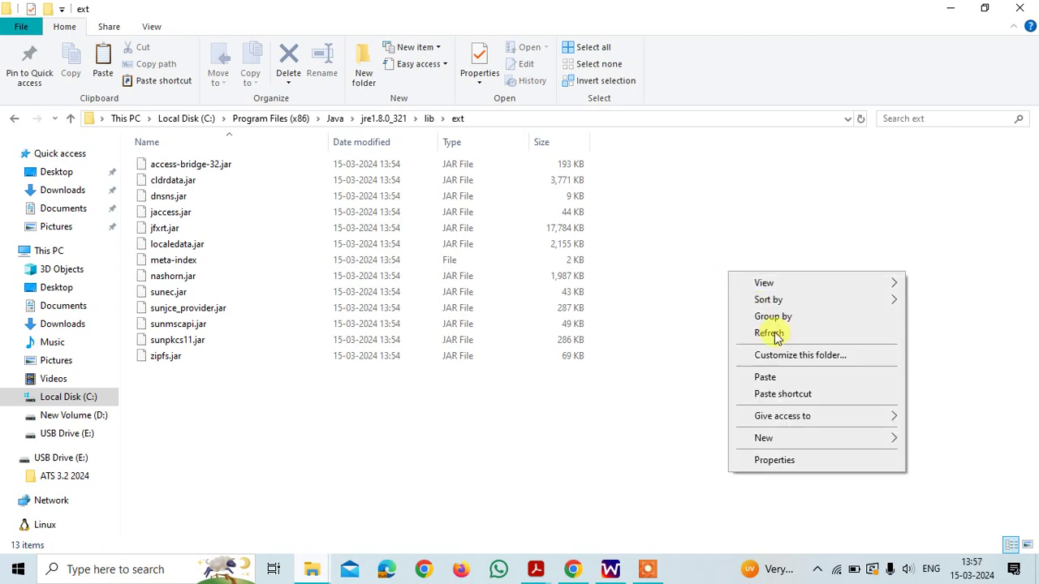
{"action": "left_click", "coordinate": [771, 373]}
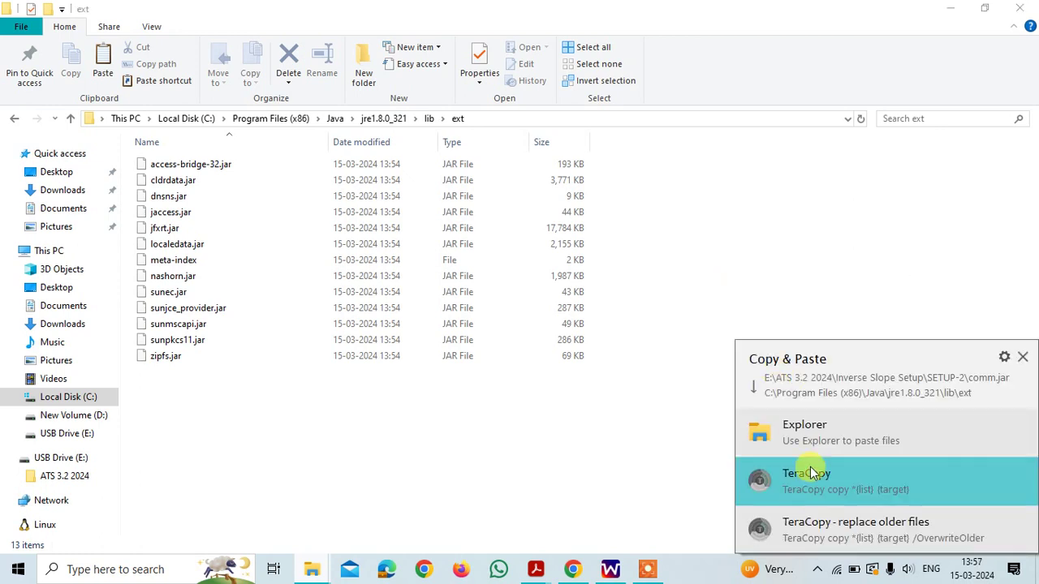
{"action": "left_click", "coordinate": [811, 479]}
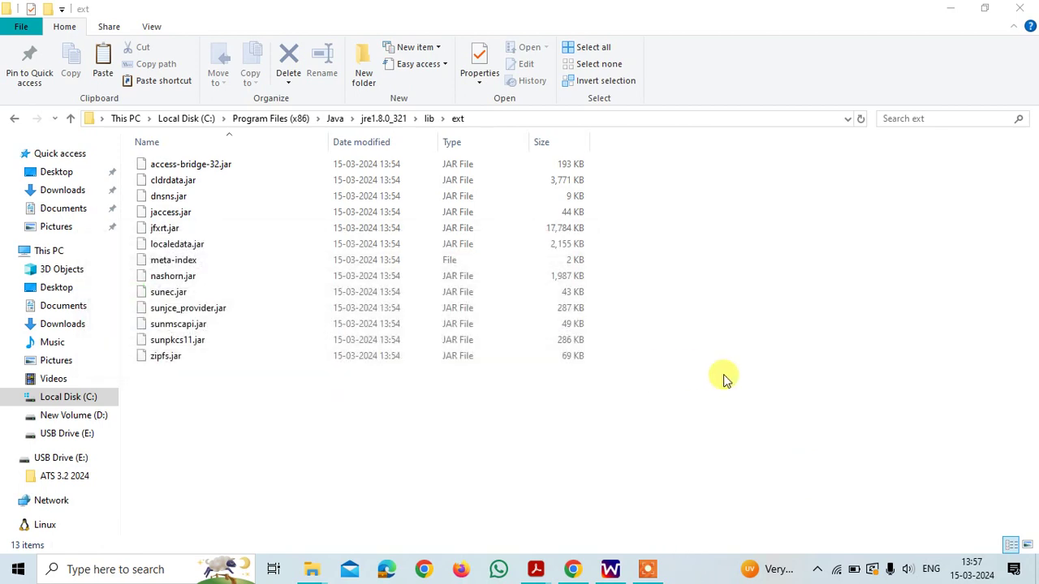
- Copy javax.comm.properties from the SETUP-2 folder
{"action": "key", "text": "alt+Tab"}
{"action": "key", "text": "alt+Tab"}
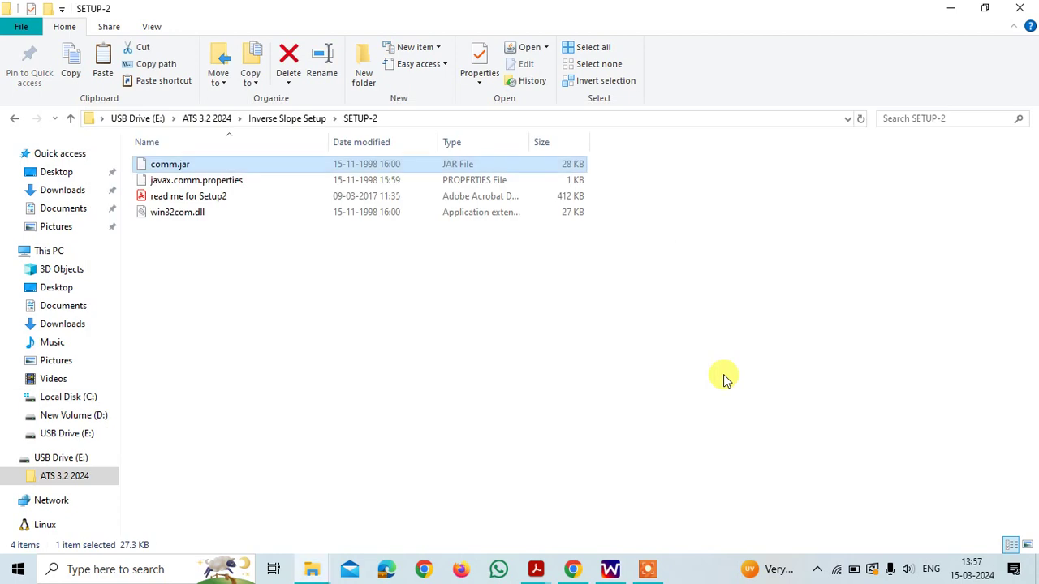
{"action": "left_click", "coordinate": [231, 186]}
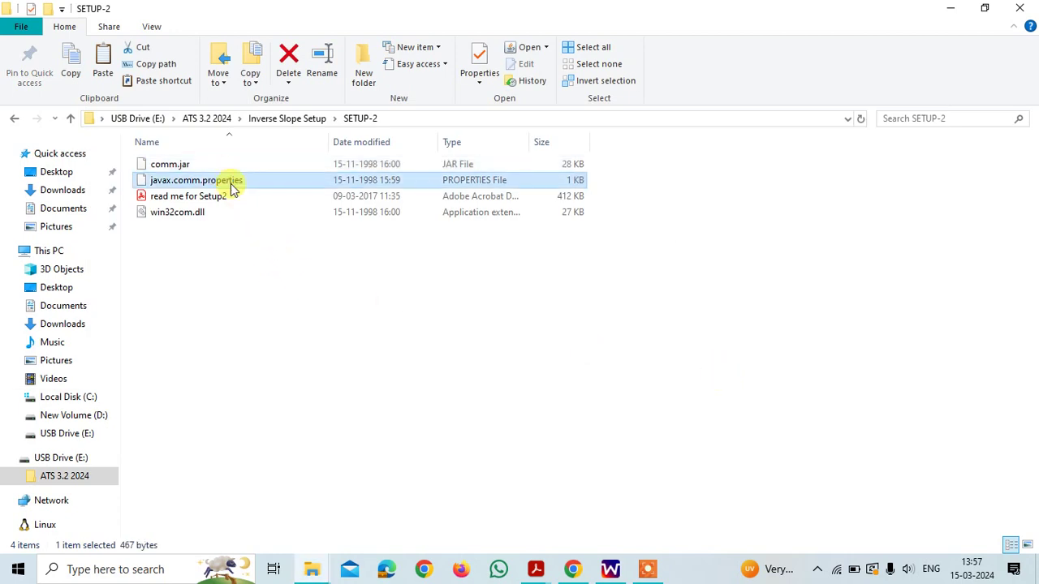
{"action": "right_click", "coordinate": [231, 186]}
{"action": "left_click", "coordinate": [304, 428]}
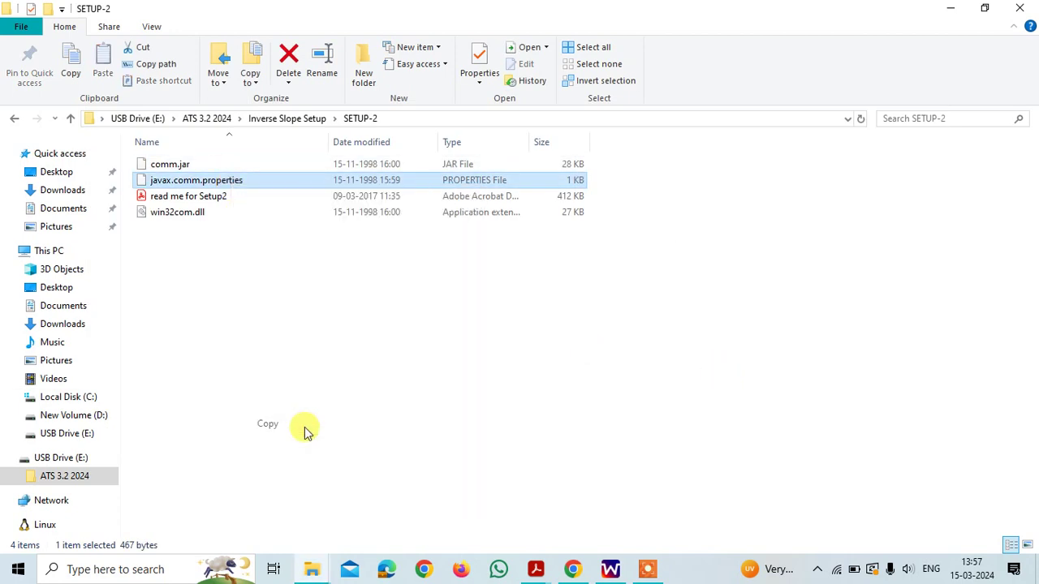
- Clear the highlight in the setup PDF, then go up to the lib folder
{"action": "key", "text": "alt+Tab"}
{"action": "key", "text": "alt+Tab"}
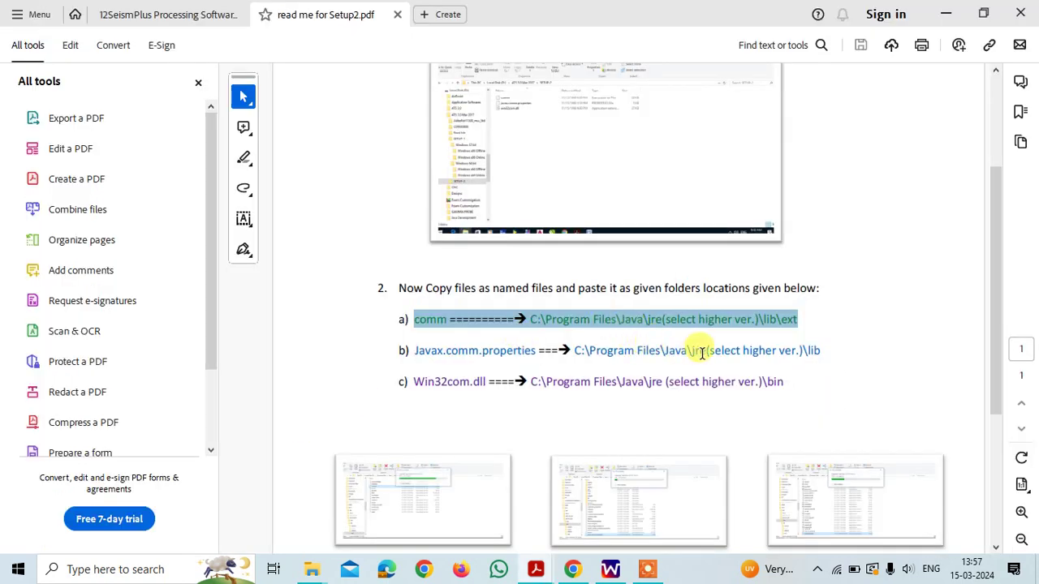
{"action": "left_click", "coordinate": [825, 353]}
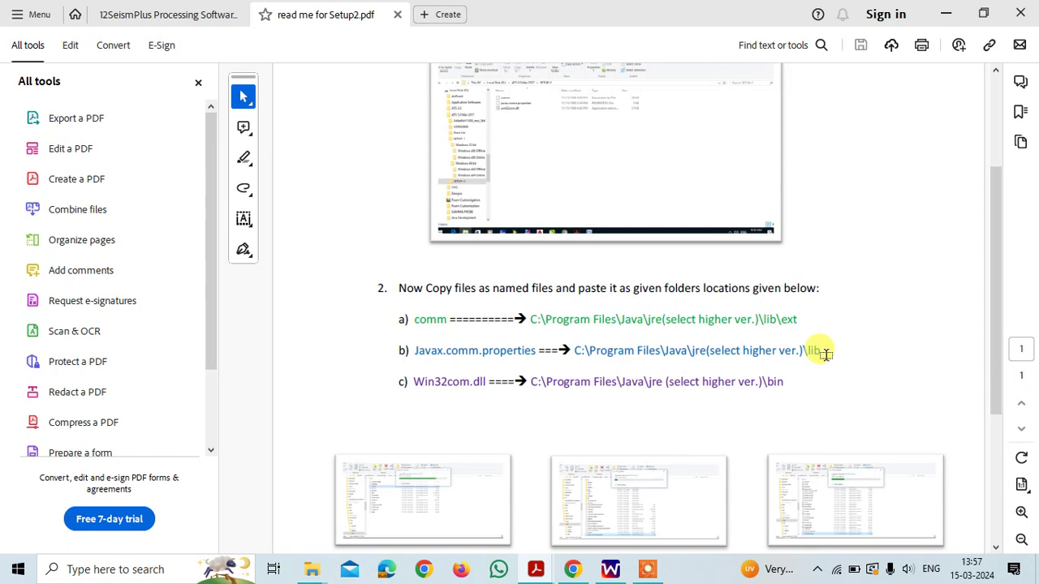
{"action": "key", "text": "alt+Tab"}
{"action": "key", "text": "alt+Tab"}
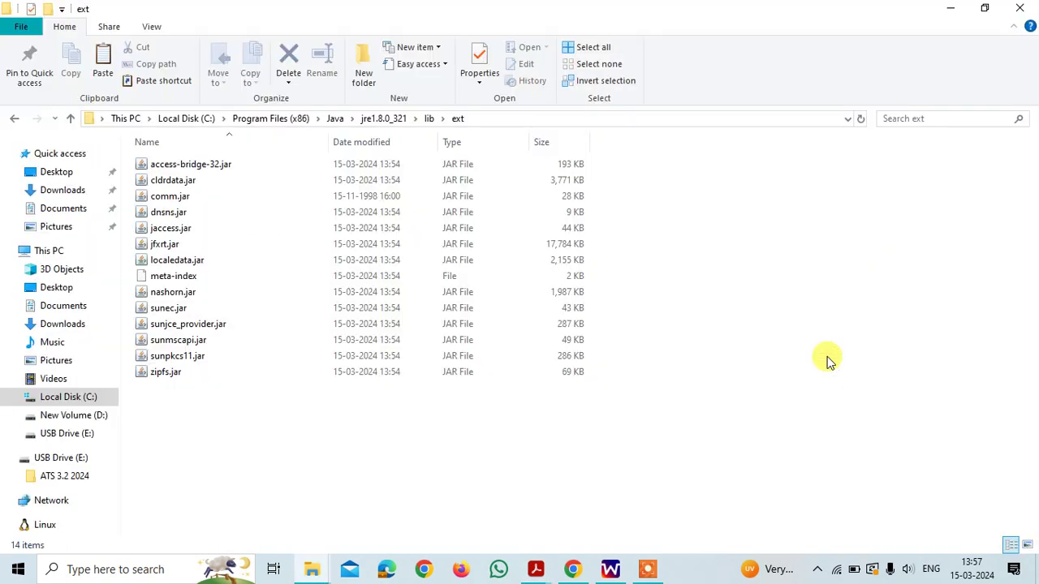
{"action": "key", "text": "alt+Up"}
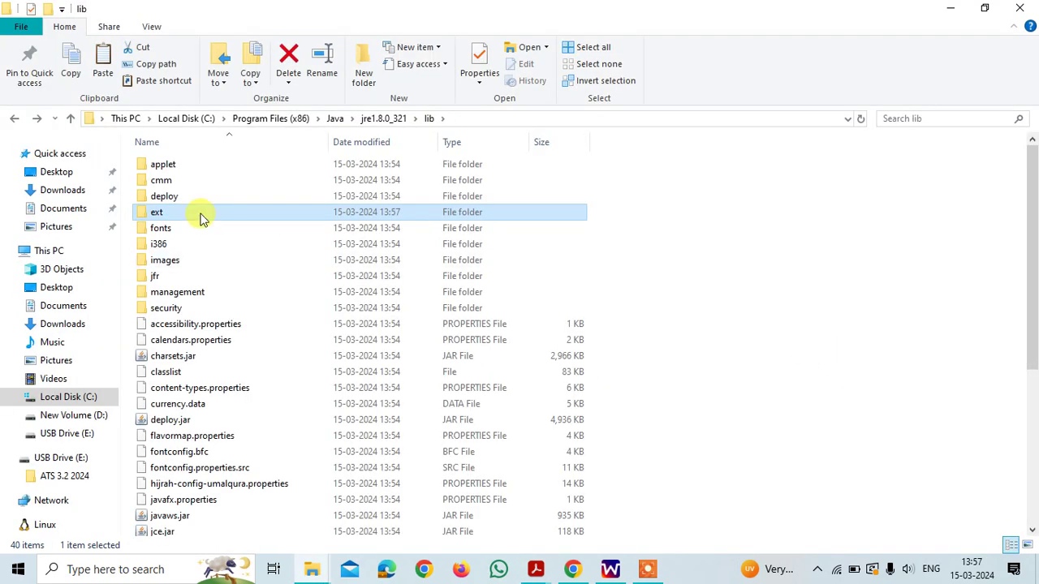
- Paste javax.comm.properties into jre1.8.0_321's lib folder via TeraCopy, then switch to the read-me PDF
{"action": "left_click", "coordinate": [763, 276]}
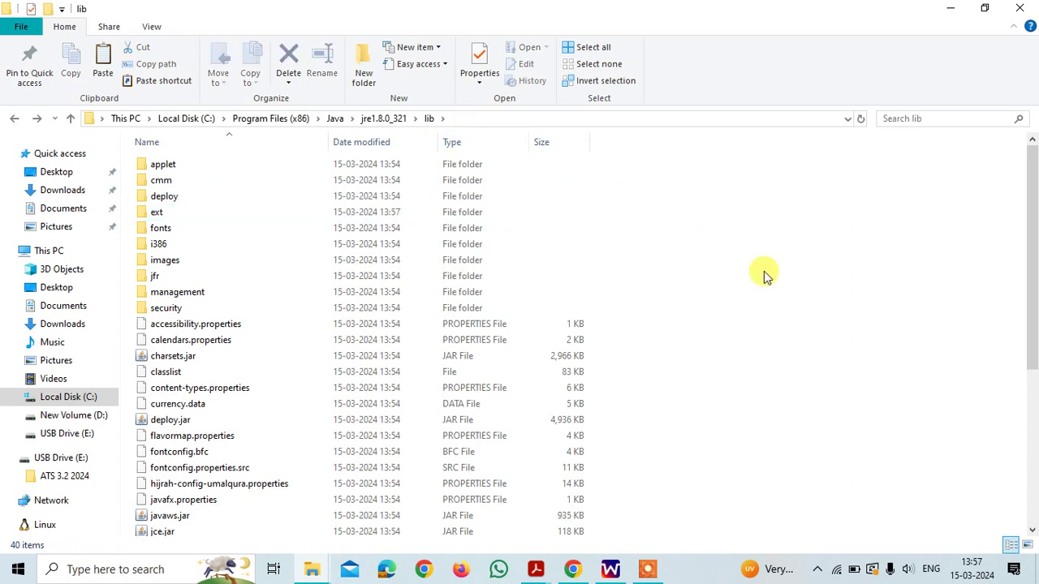
{"action": "right_click", "coordinate": [763, 275]}
{"action": "left_click", "coordinate": [792, 377]}
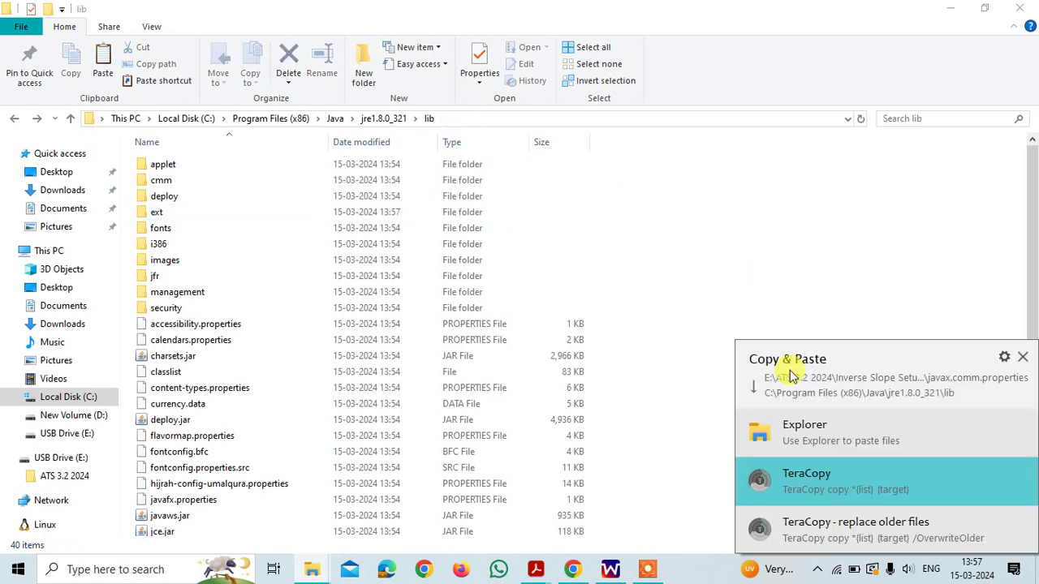
{"action": "left_click", "coordinate": [783, 472]}
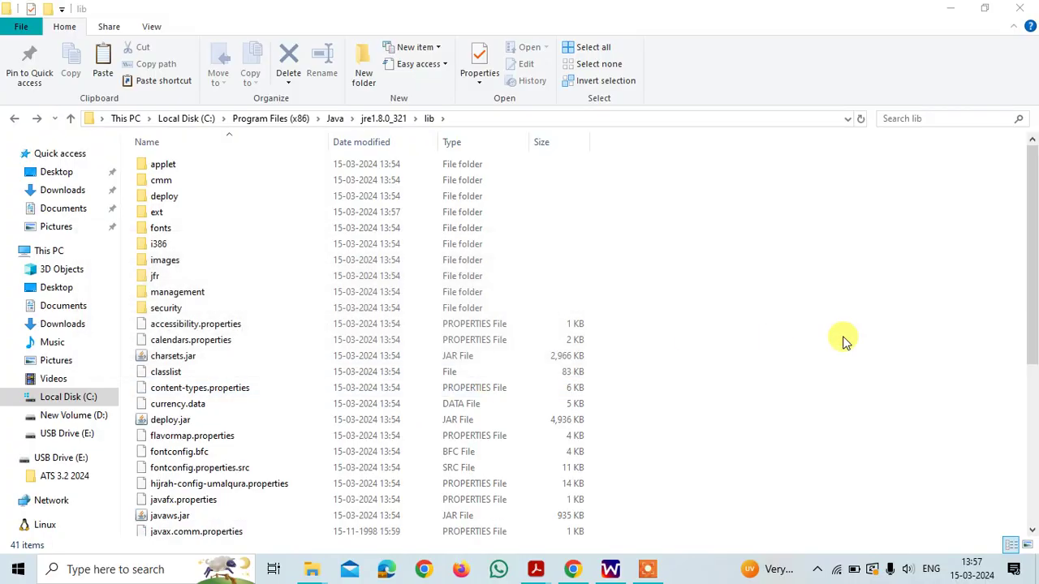
{"action": "key", "text": "alt+Tab"}
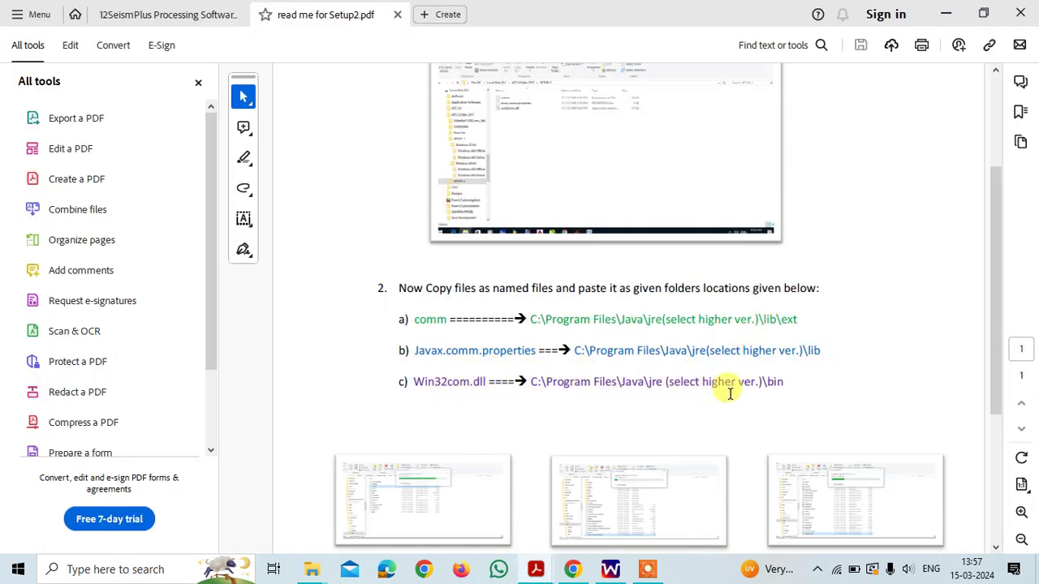
- Copy win32com.dll from the SETUP-2 folder
{"action": "key", "text": "alt+Tab"}
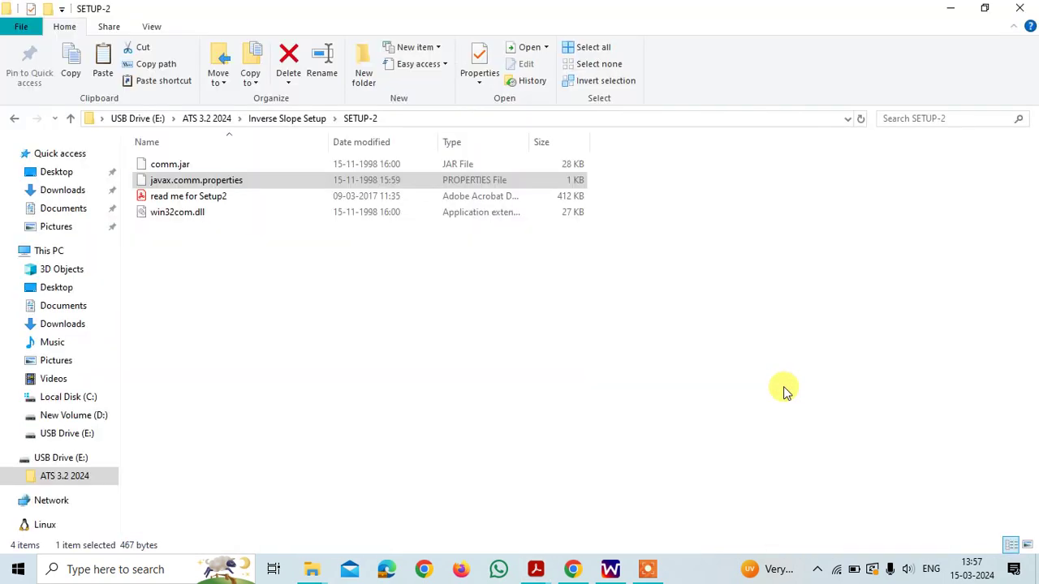
{"action": "key", "text": "Down"}
{"action": "key", "text": "Down"}
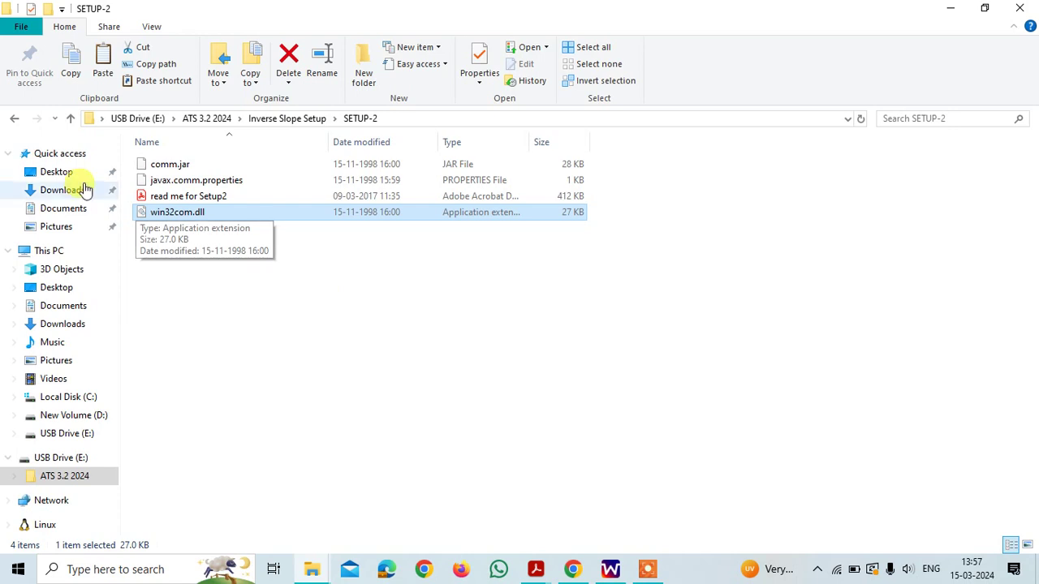
{"action": "left_click", "coordinate": [167, 212]}
{"action": "right_click", "coordinate": [166, 212]}
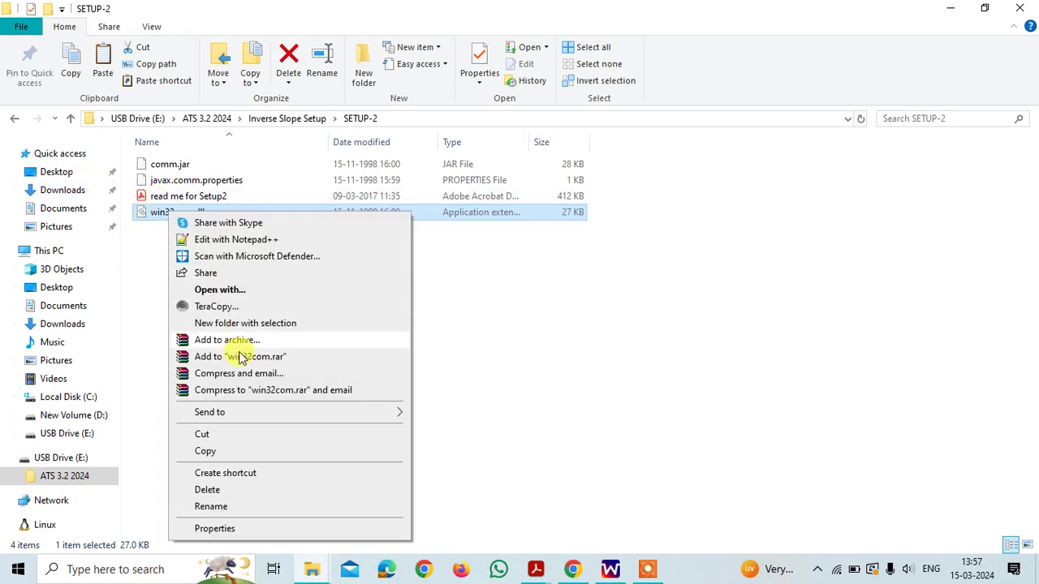
{"action": "left_click", "coordinate": [227, 451]}
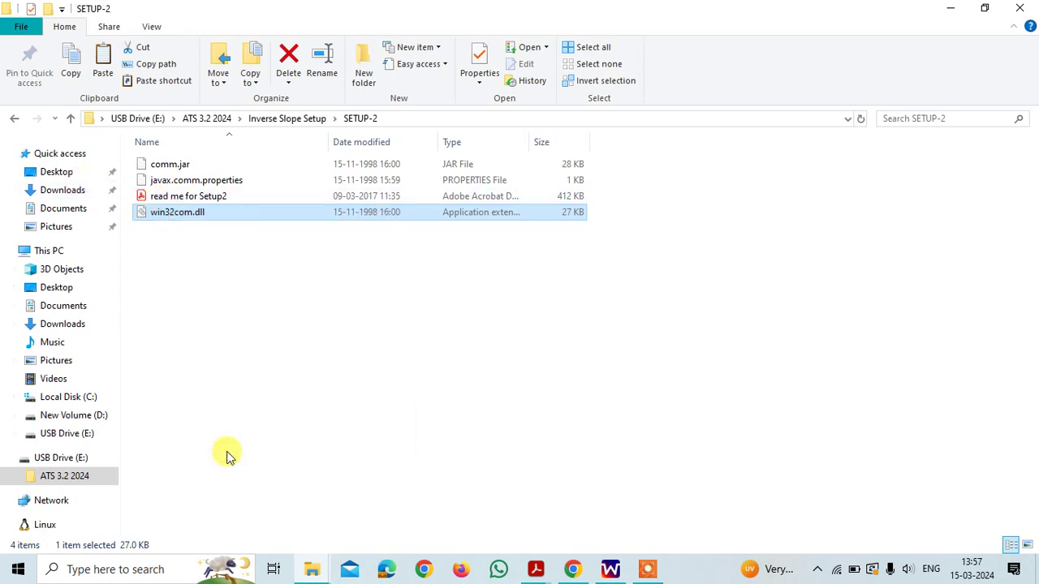
- Open jre1.8.0_321's bin folder and paste win32com.dll there using TeraCopy
{"action": "key", "text": "alt+Tab"}
{"action": "key", "text": "alt+Tab"}
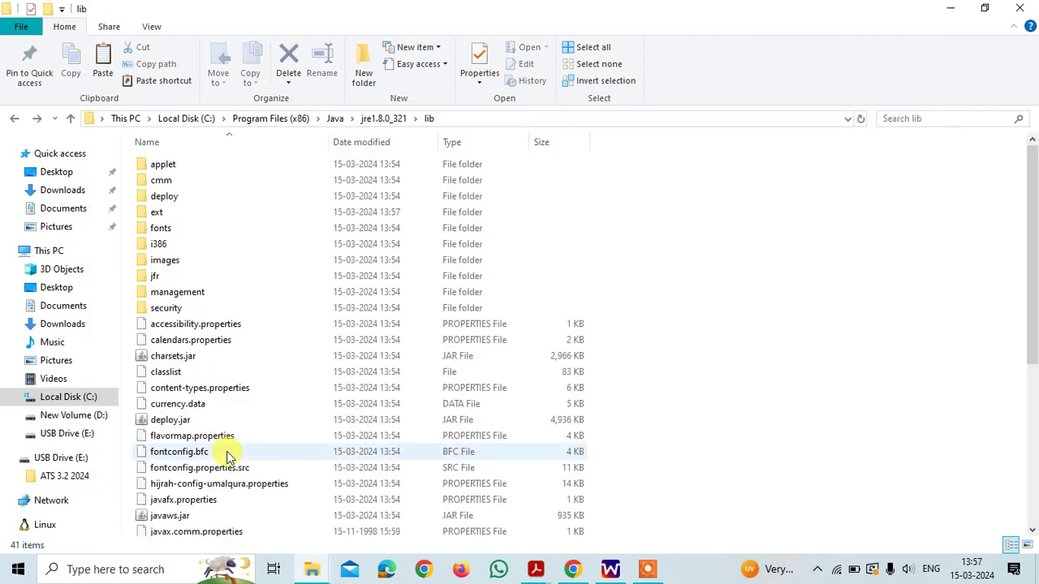
{"action": "key", "text": "alt+Tab"}
{"action": "key", "text": "alt+Tab"}
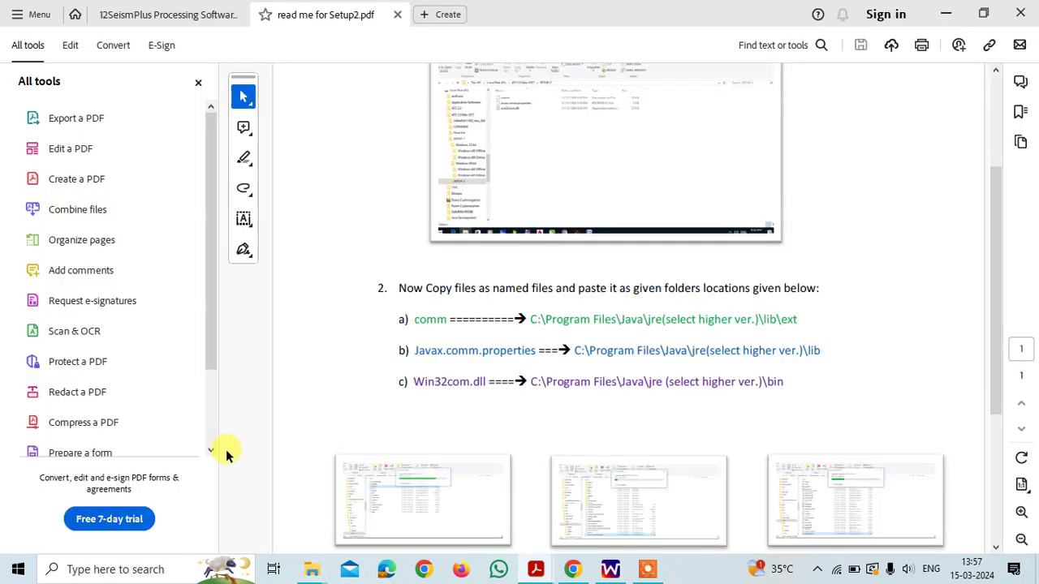
{"action": "key", "text": "alt+Tab"}
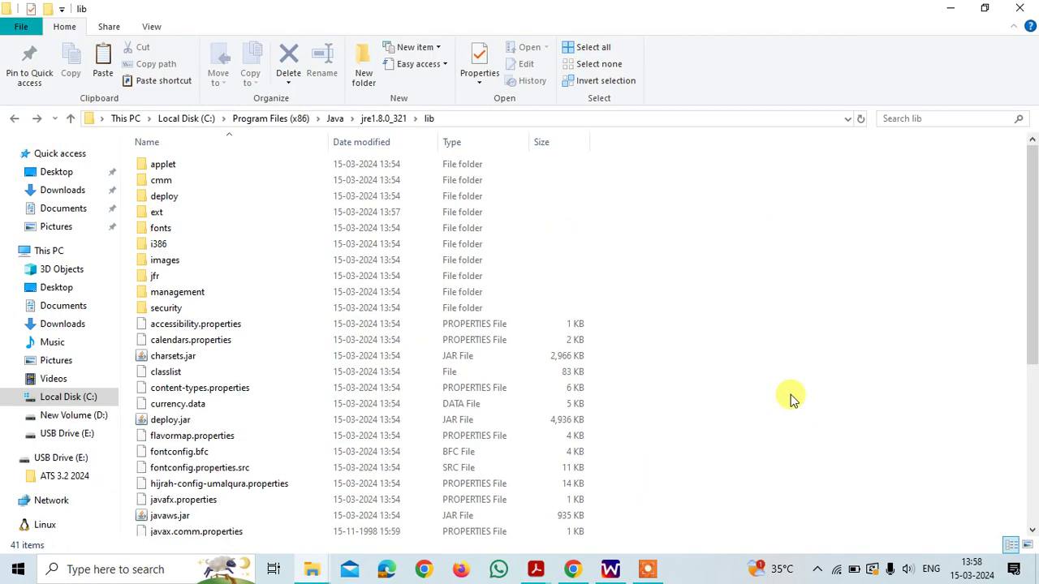
{"action": "key", "text": "BackSpace"}
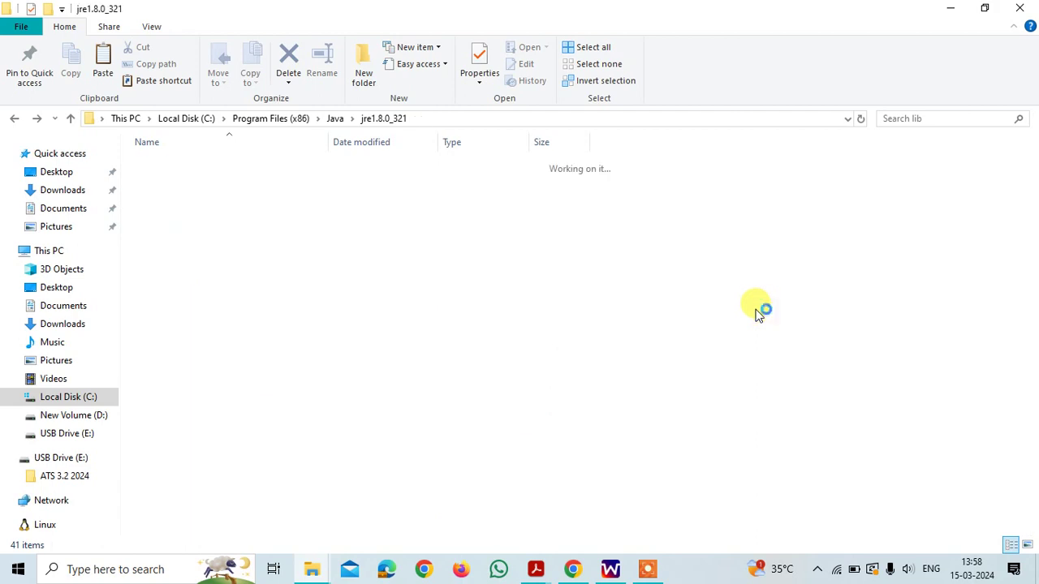
{"action": "key", "text": "Up"}
{"action": "key", "text": "Up"}
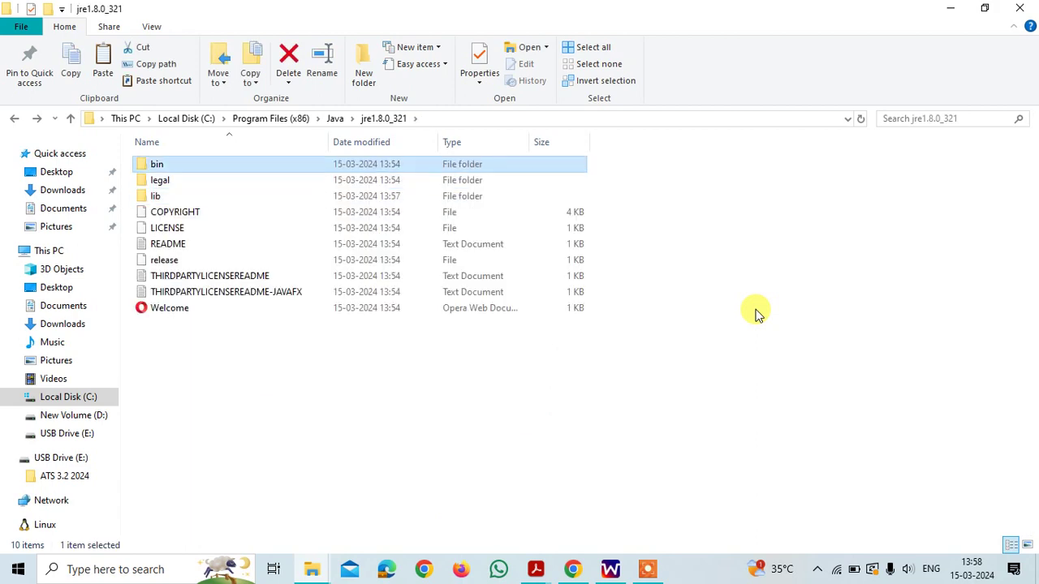
{"action": "key", "text": "Return"}
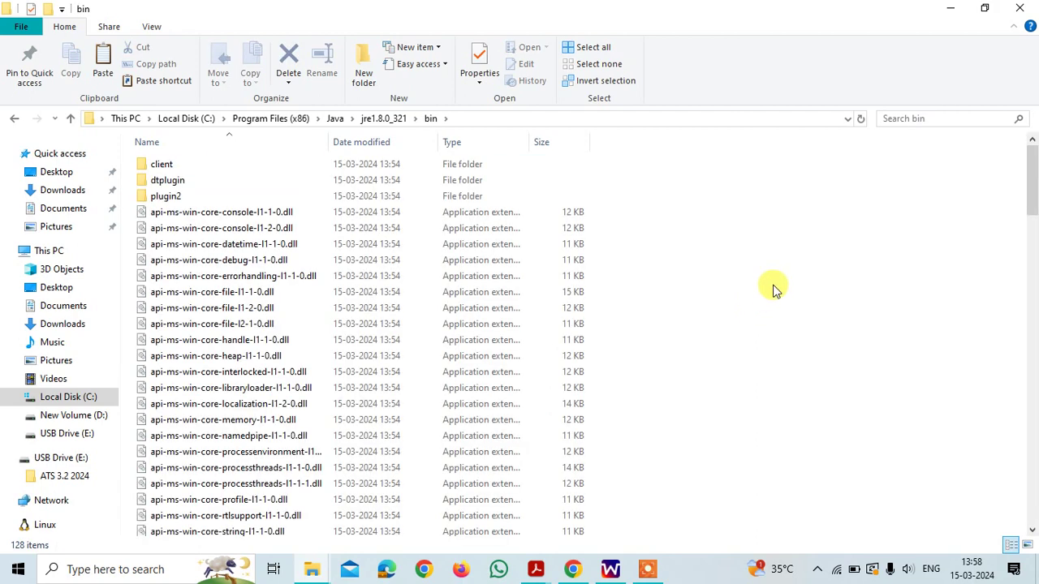
{"action": "key", "text": "ctrl+v"}
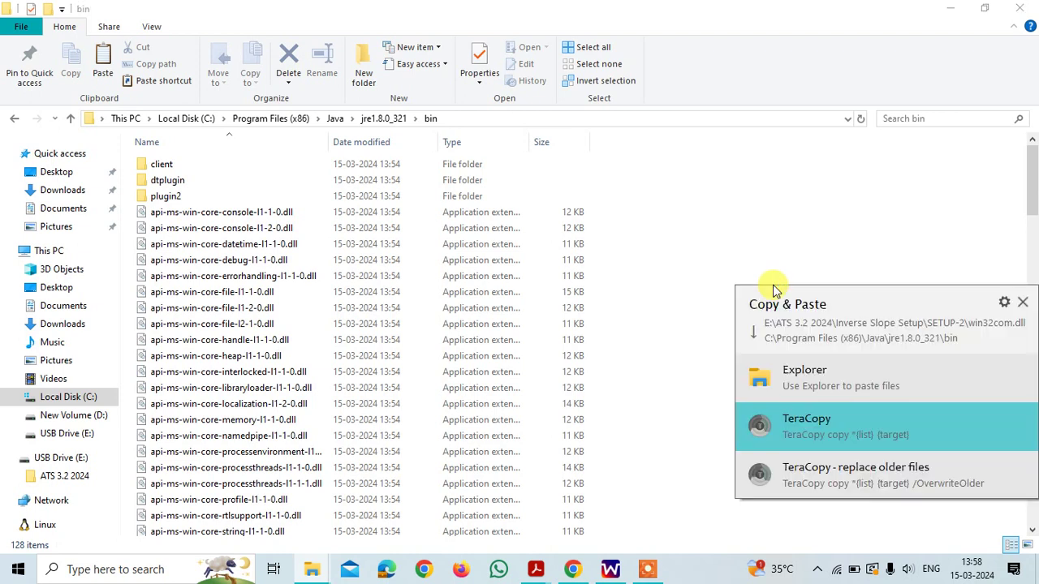
{"action": "left_click", "coordinate": [788, 423]}
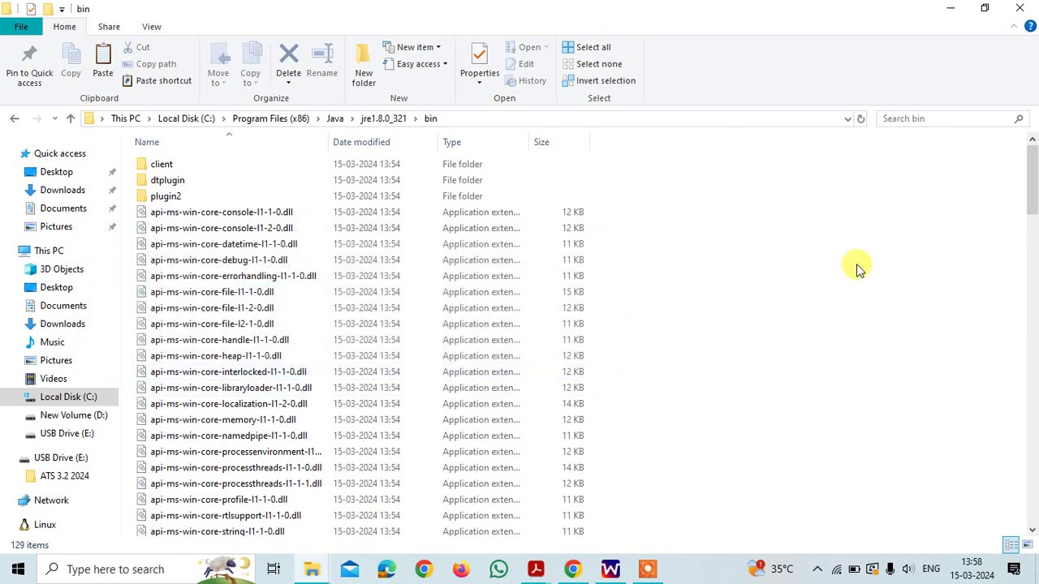
- Open the SETUP-3 folder and launch the VES 3.2_SETUP installer
{"action": "key", "text": "alt+Tab"}
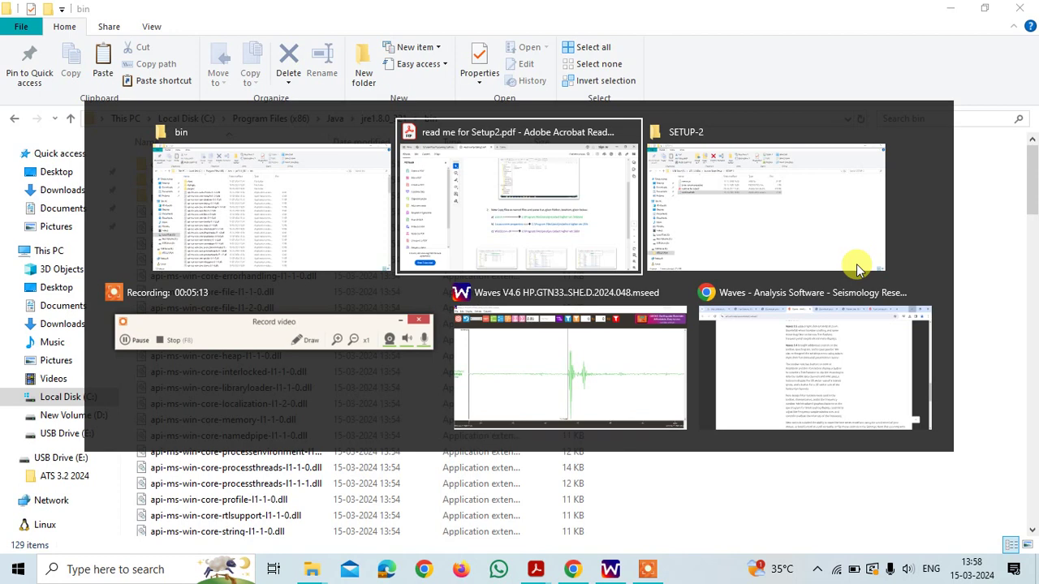
{"action": "key", "text": "alt+Tab"}
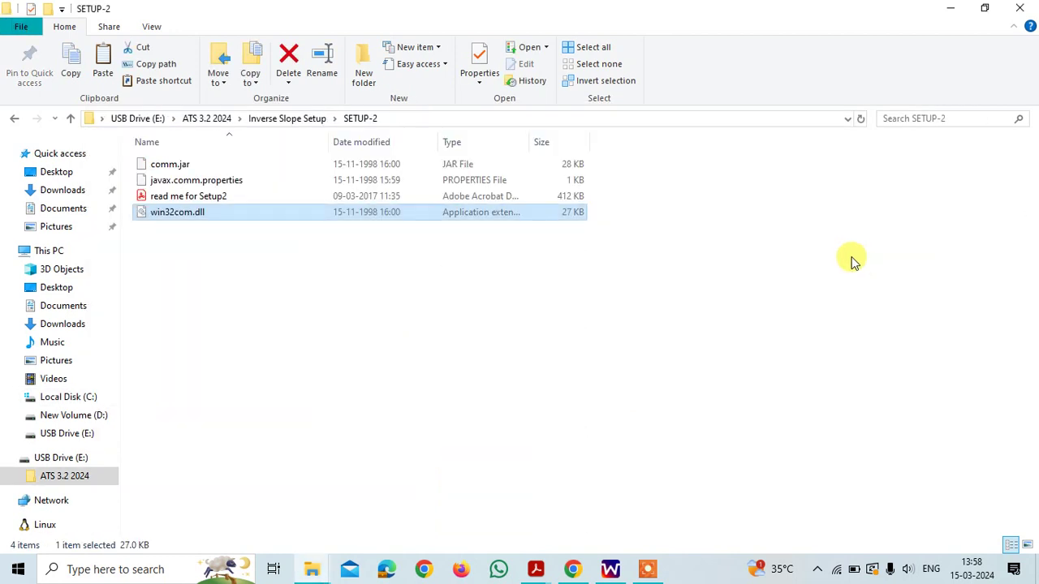
{"action": "key", "text": "BackSpace"}
{"action": "key", "text": "Down"}
{"action": "key", "text": "Return"}
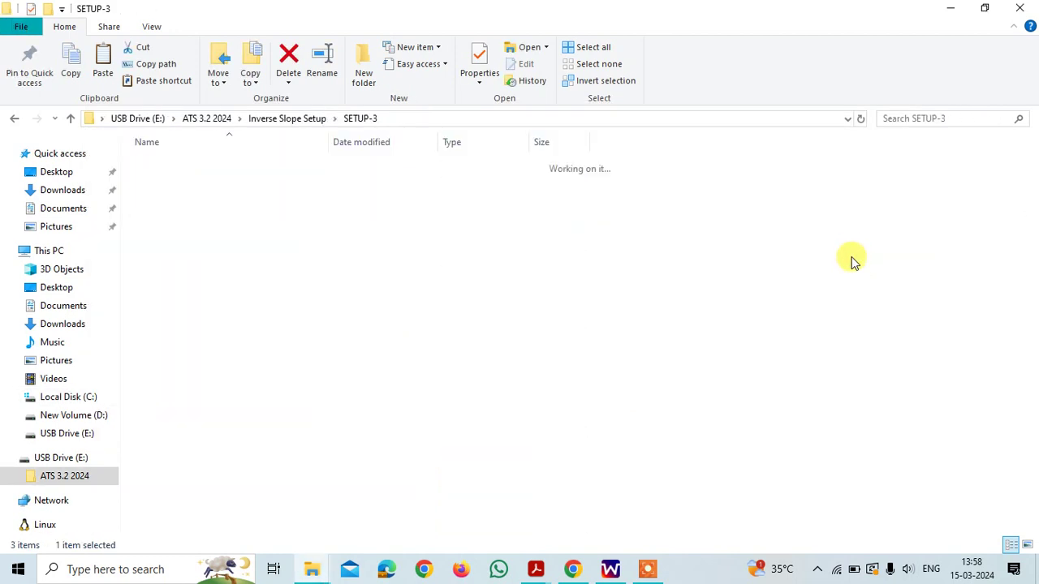
{"action": "key", "text": "Down"}
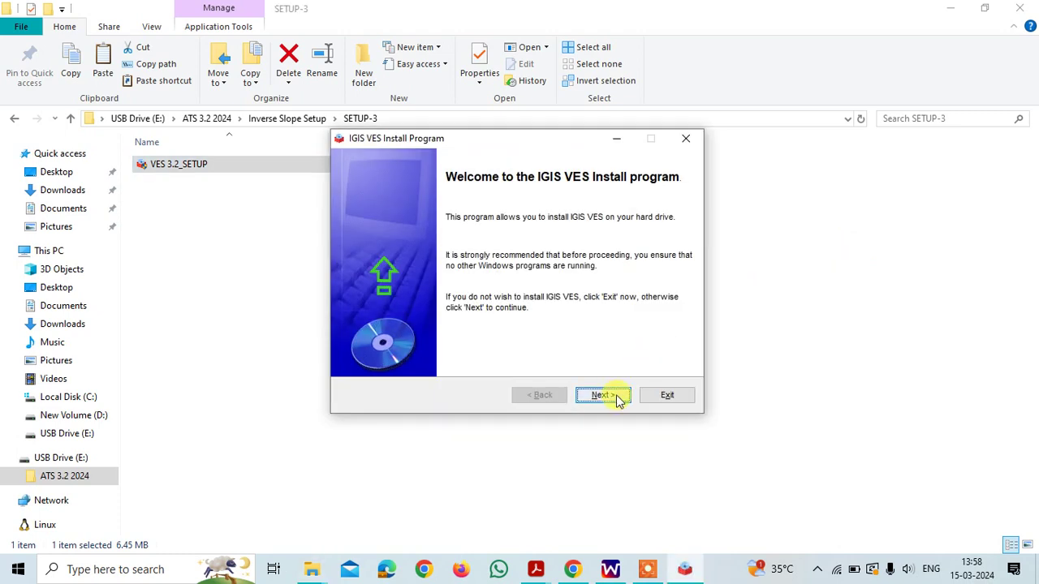
- Change the install path's drive from C:\ to D:\, install IGIS VES, then exit
{"action": "left_click", "coordinate": [602, 395]}
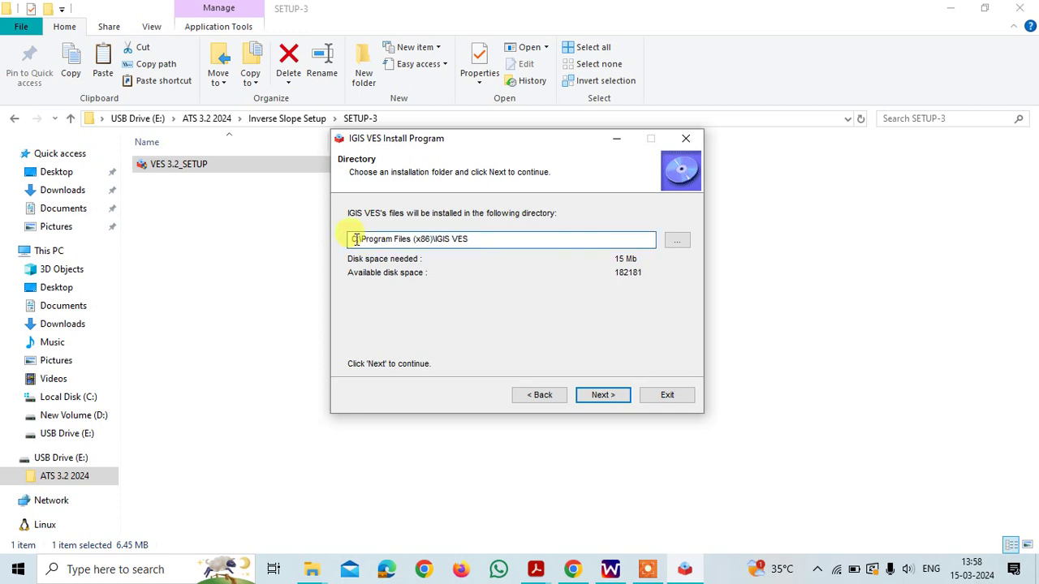
{"action": "left_click", "coordinate": [356, 239]}
{"action": "key", "text": "BackSpace"}
{"action": "key", "text": "BackSpace"}
{"action": "key", "text": "BackSpace"}
{"action": "type", "text": "D:\\"}
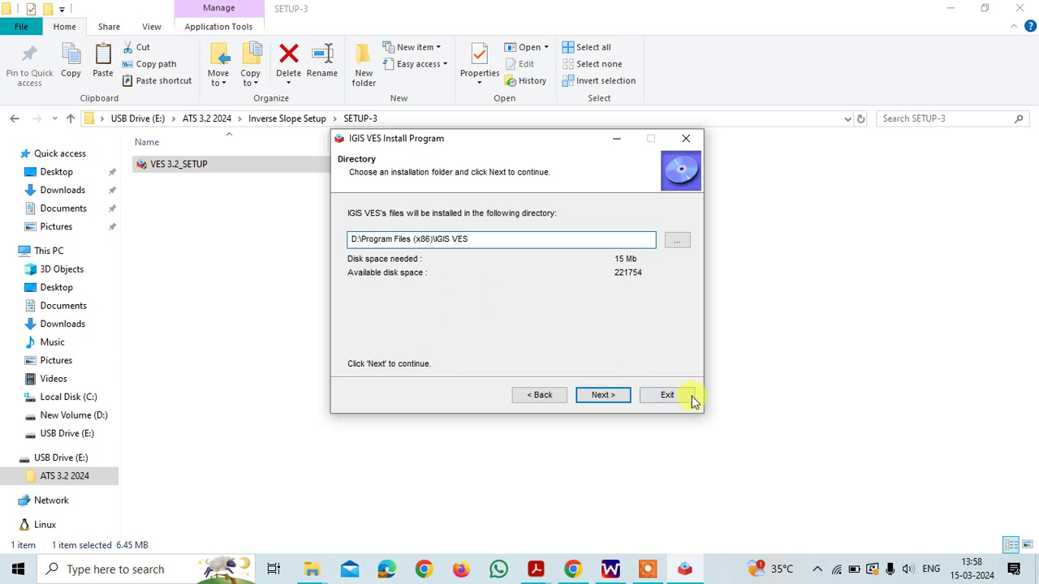
{"action": "left_click", "coordinate": [616, 396]}
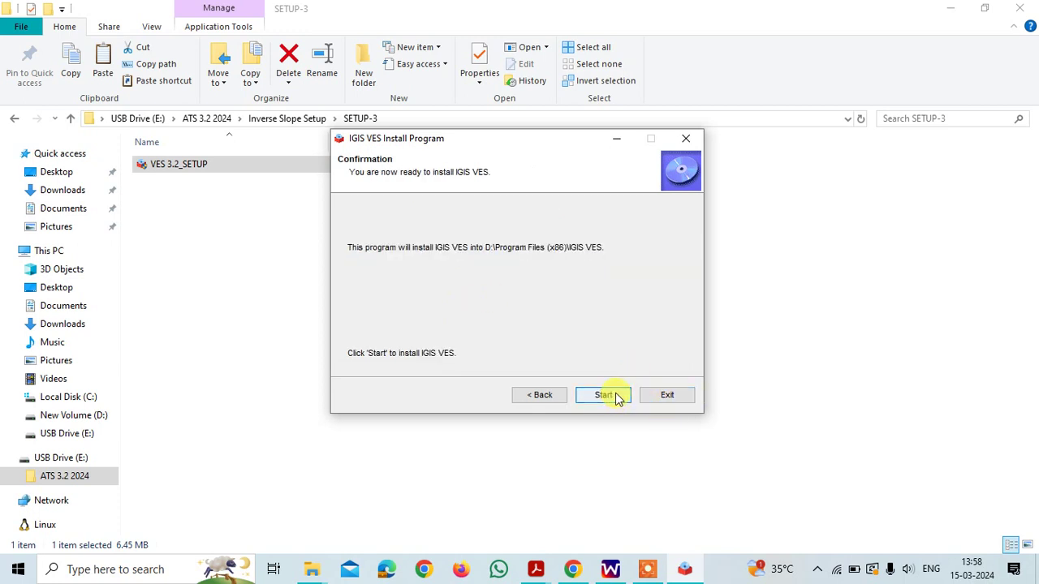
{"action": "left_click", "coordinate": [616, 396]}
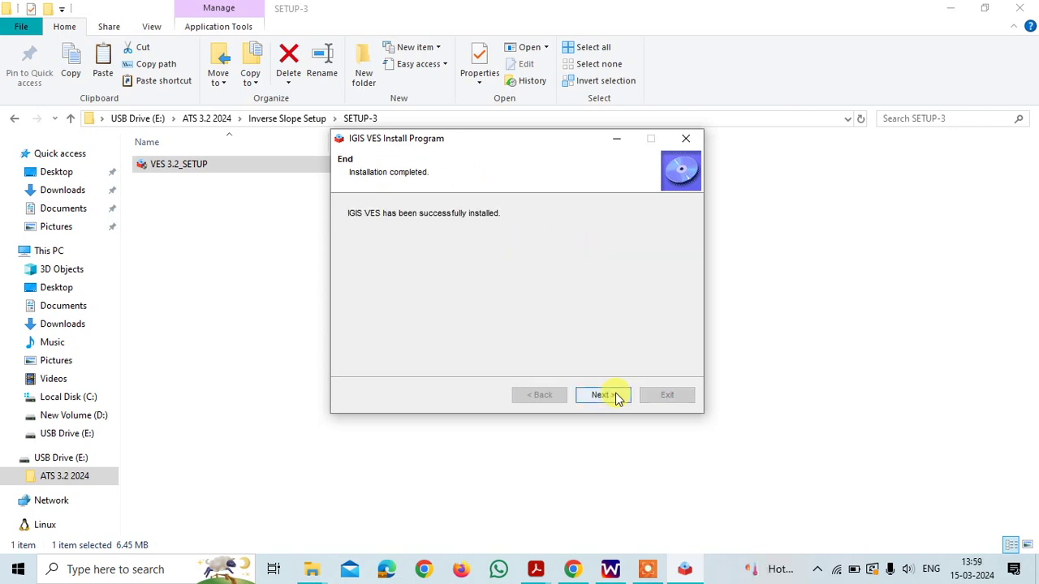
{"action": "left_click", "coordinate": [617, 403]}
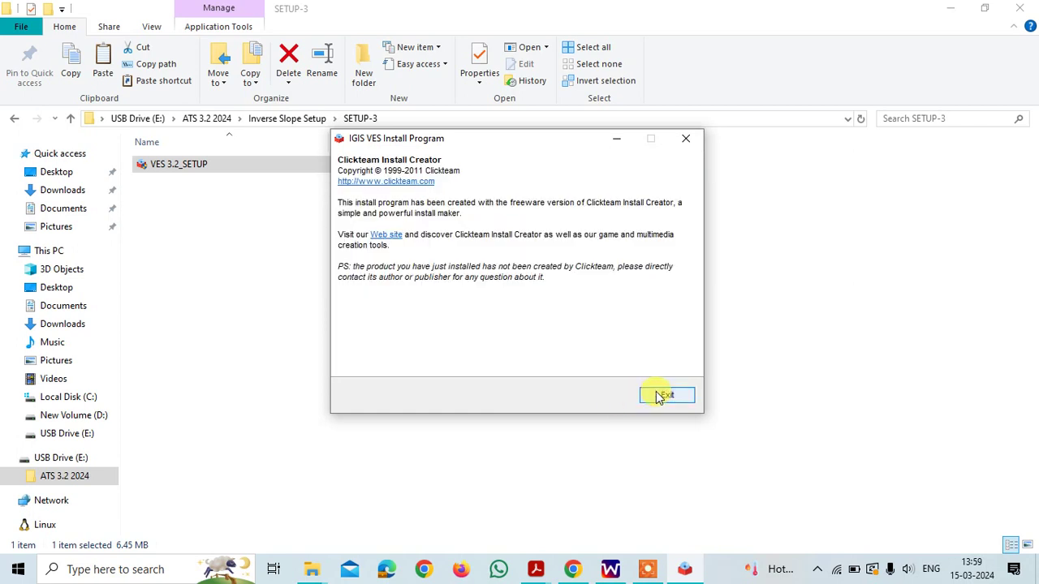
{"action": "left_click", "coordinate": [656, 395]}
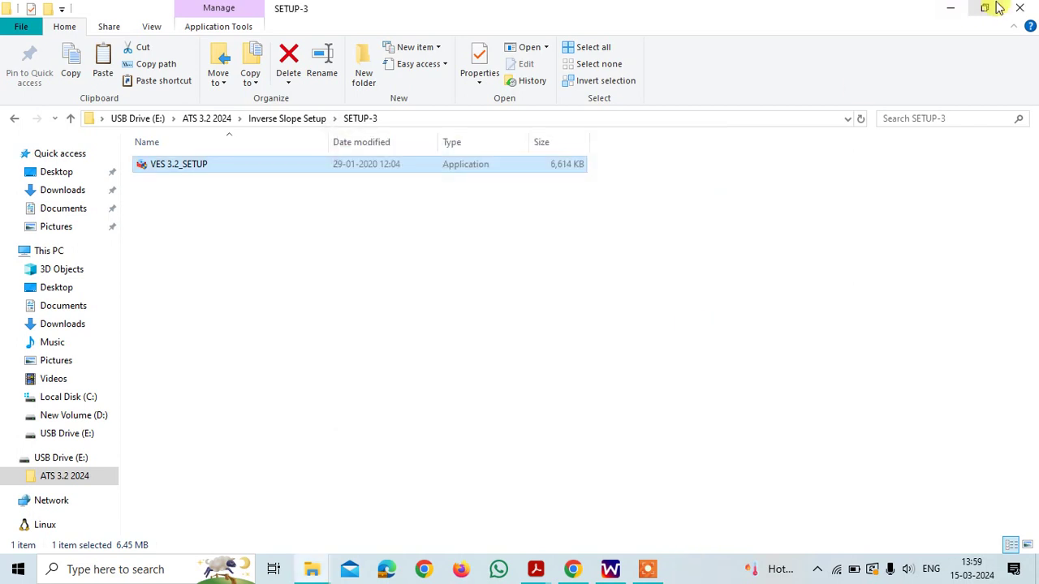
- Open IGIS VES's From SSR MP ATS connection screen and keep COM4 as the port
{"action": "left_click", "coordinate": [998, 8]}
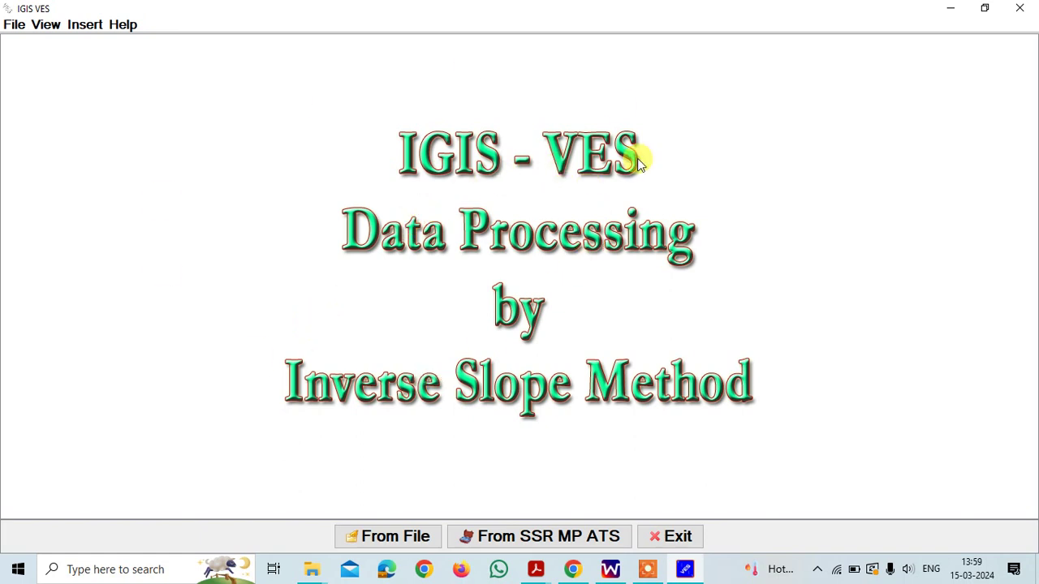
{"action": "left_click", "coordinate": [538, 537]}
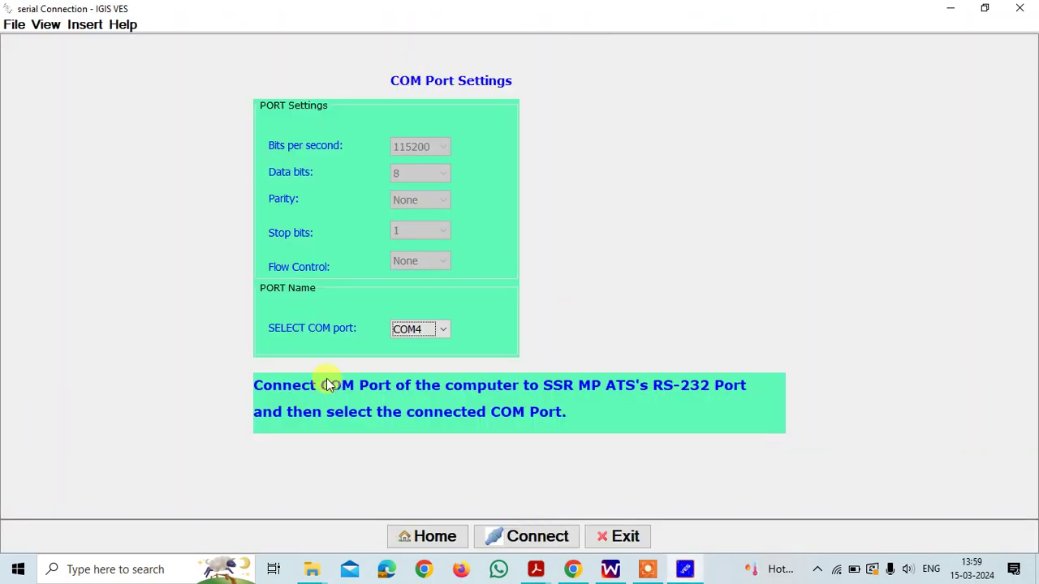
{"action": "left_click", "coordinate": [439, 329]}
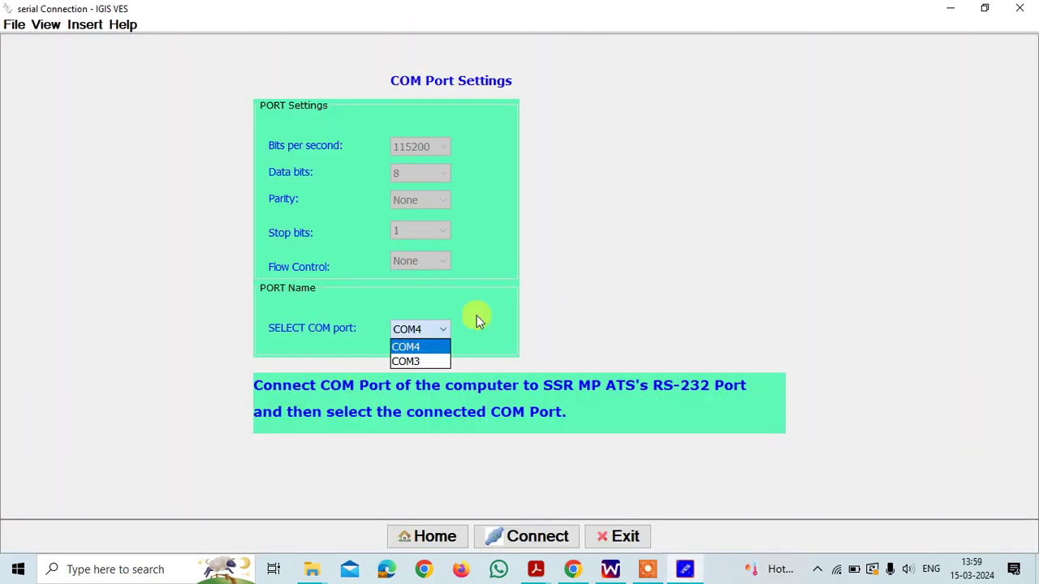
{"action": "left_click", "coordinate": [708, 258]}
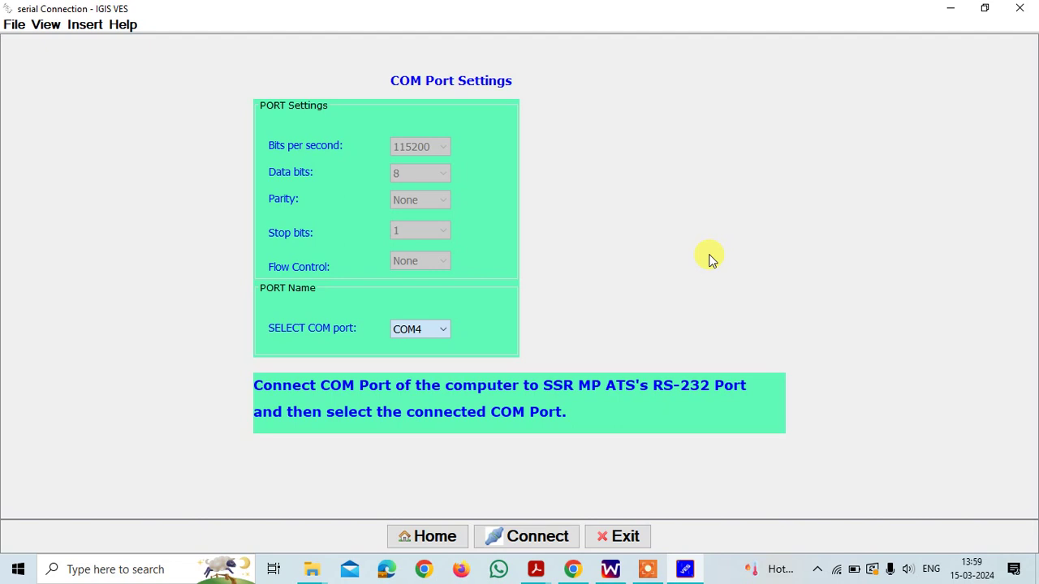
{"action": "left_click", "coordinate": [320, 571]}
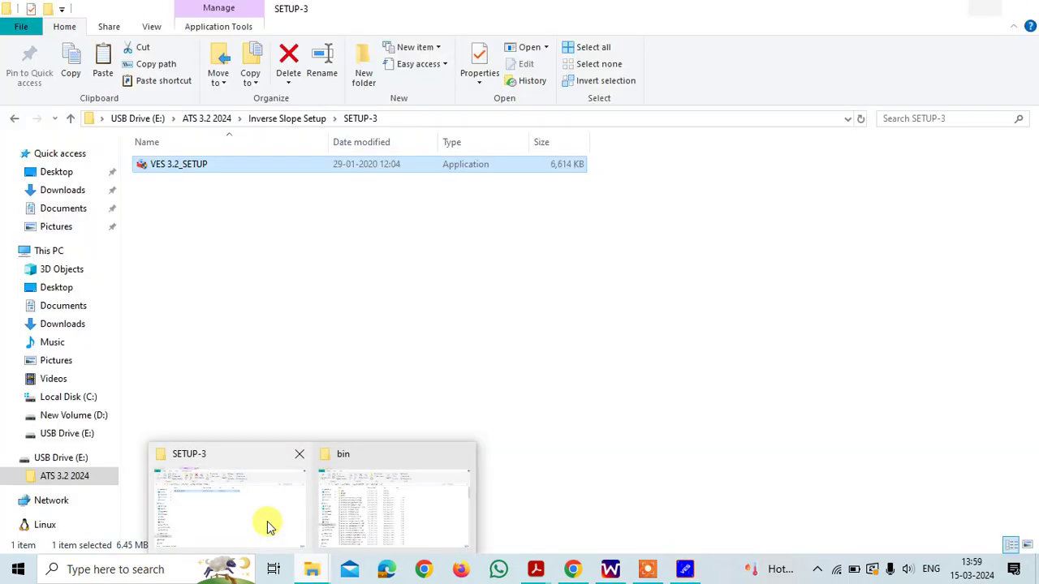
- Go up from the SETUP-3 folder and open the SETUP-2 folder
{"action": "left_click", "coordinate": [267, 529]}
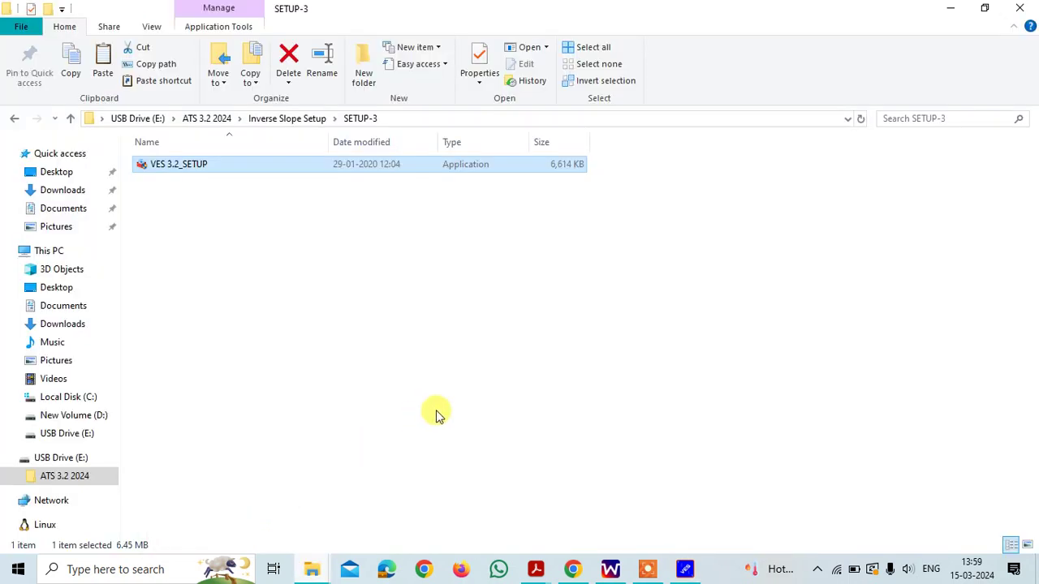
{"action": "key", "text": "BackSpace"}
{"action": "key", "text": "Up"}
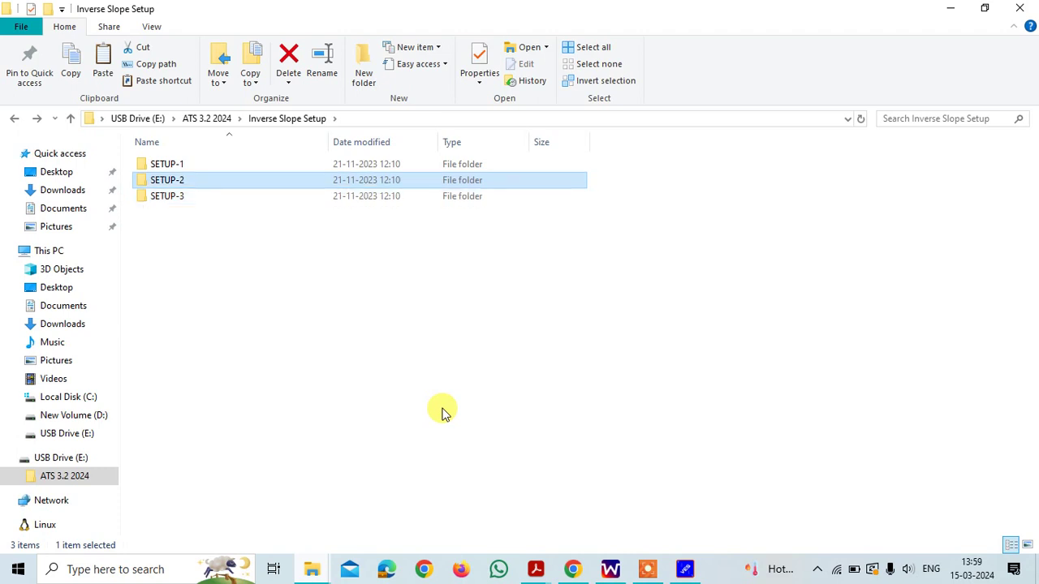
{"action": "key", "text": "Return"}
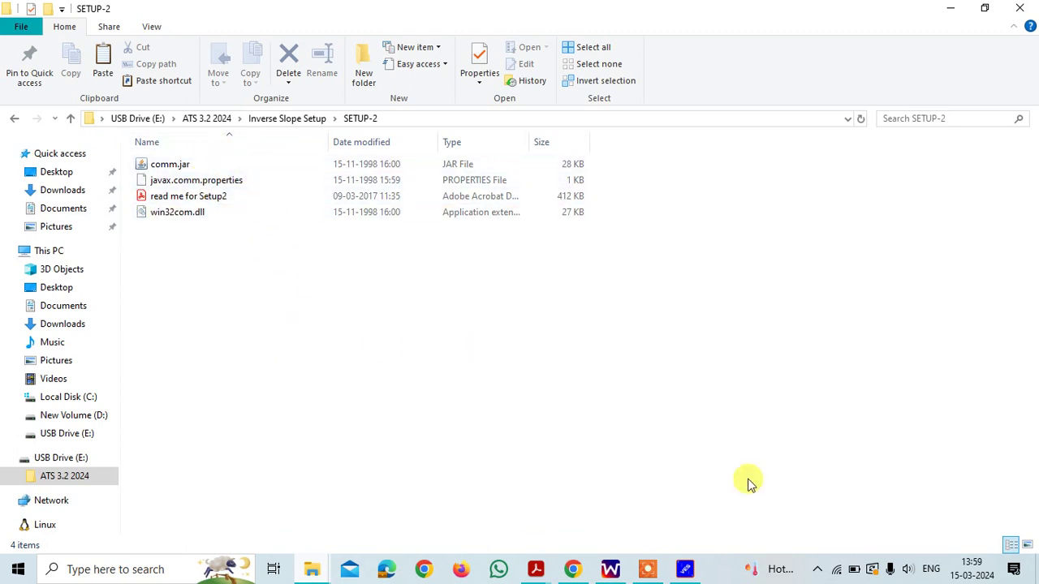
{"action": "left_click", "coordinate": [686, 571]}
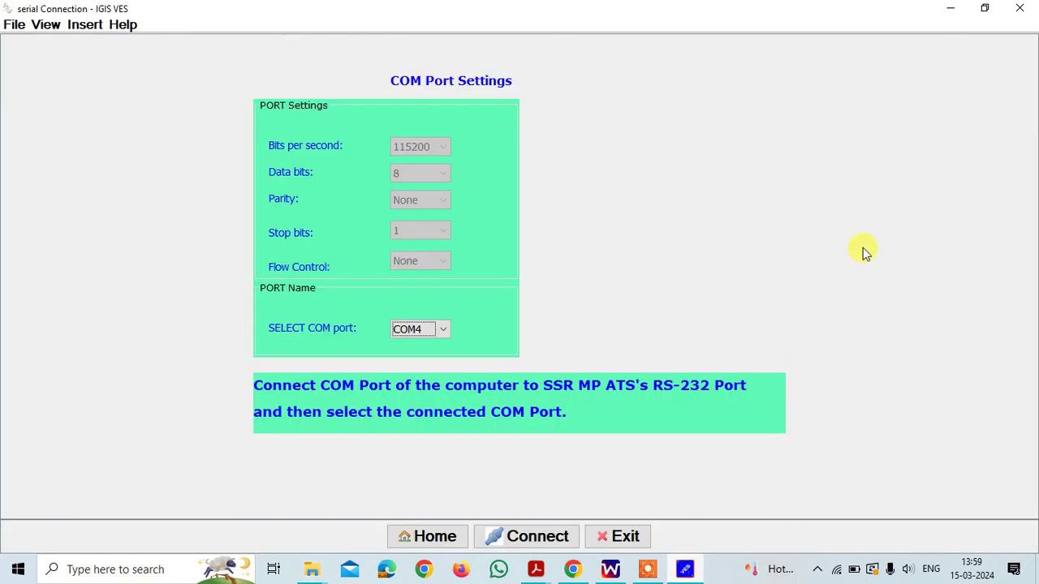
- Exit IGIS VES, answering Yes to the close confirmation
{"action": "left_click", "coordinate": [609, 531]}
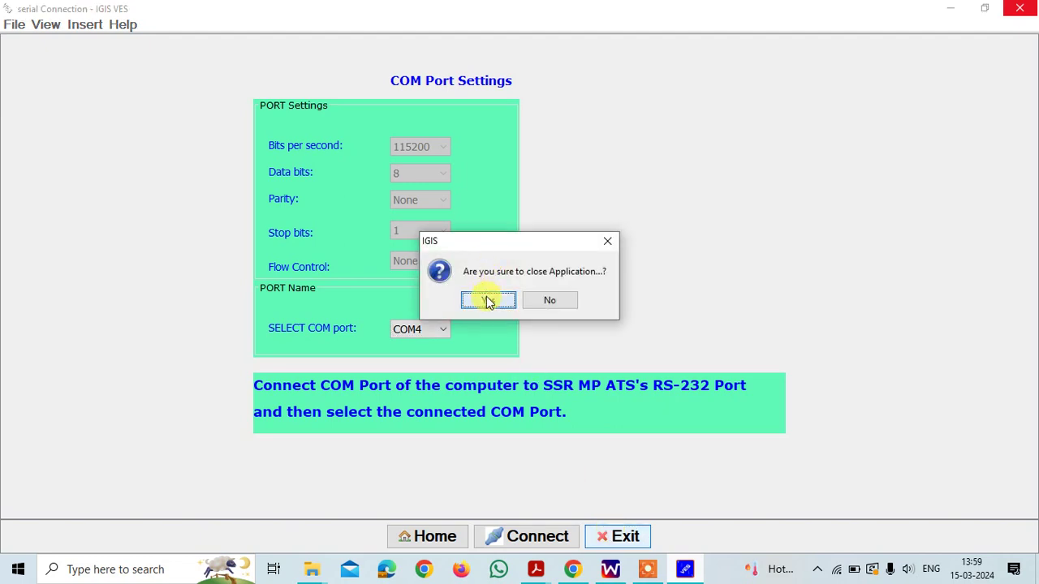
{"action": "left_click", "coordinate": [488, 298]}
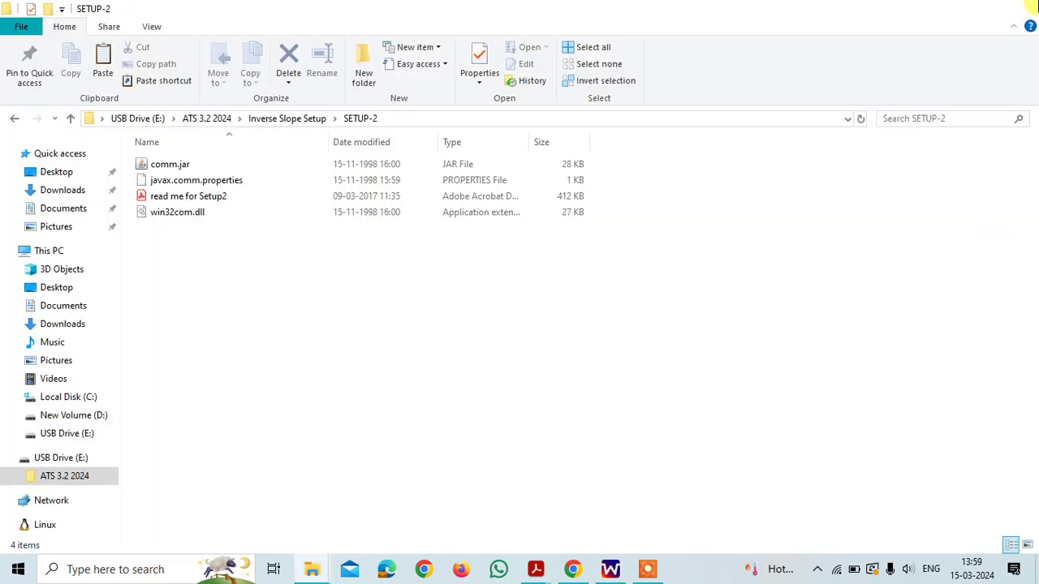